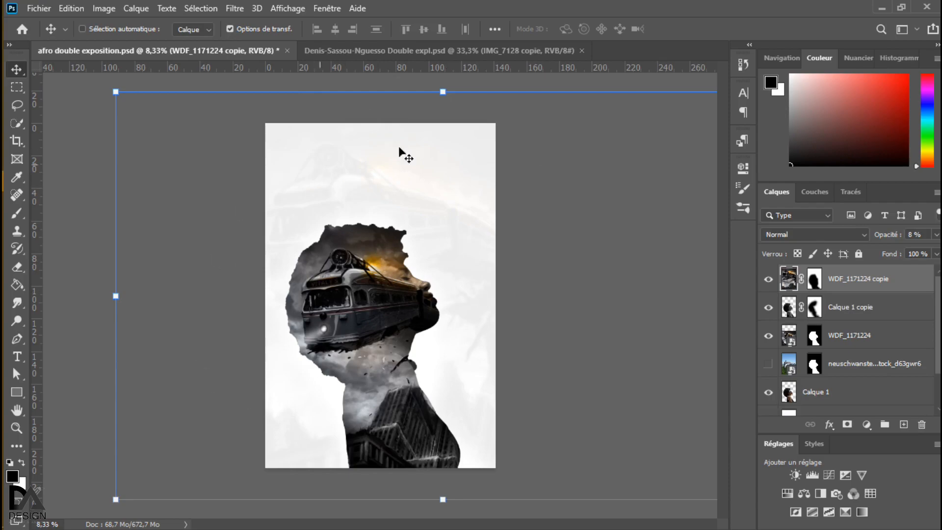
Step: Open afro-afro-hair-beautiful-1850313.jpg from the Images folder as its own Photoshop document and unlock its background layer
mouse_move(19, 187)
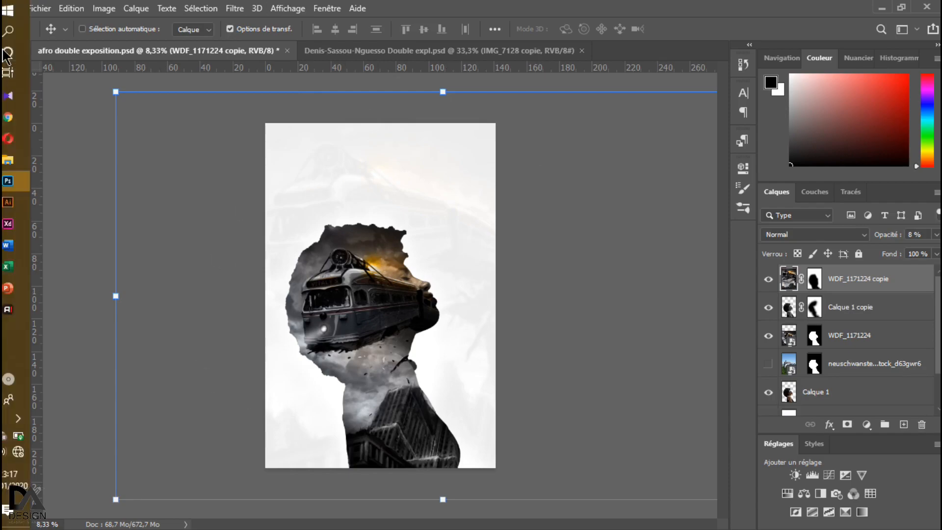
left_click(20, 162)
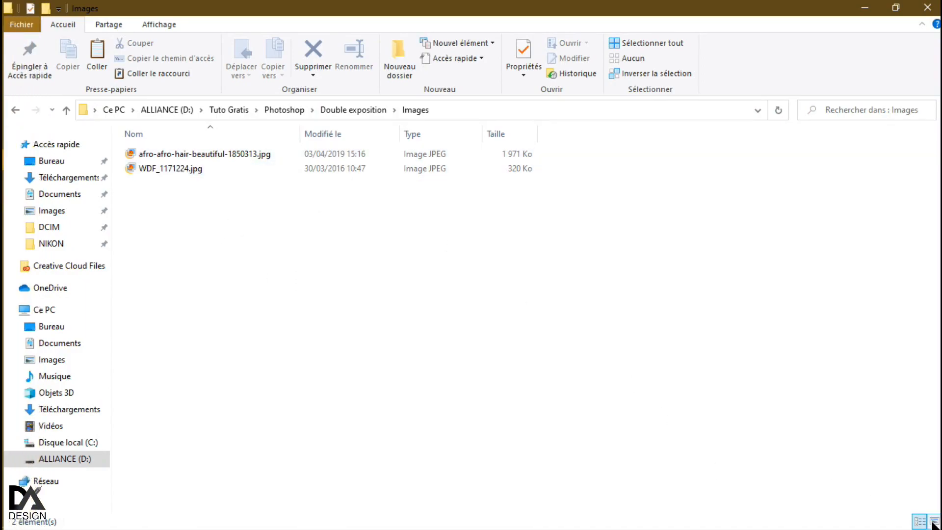
left_click(934, 523)
left_click_drag(185, 196, 638, 46)
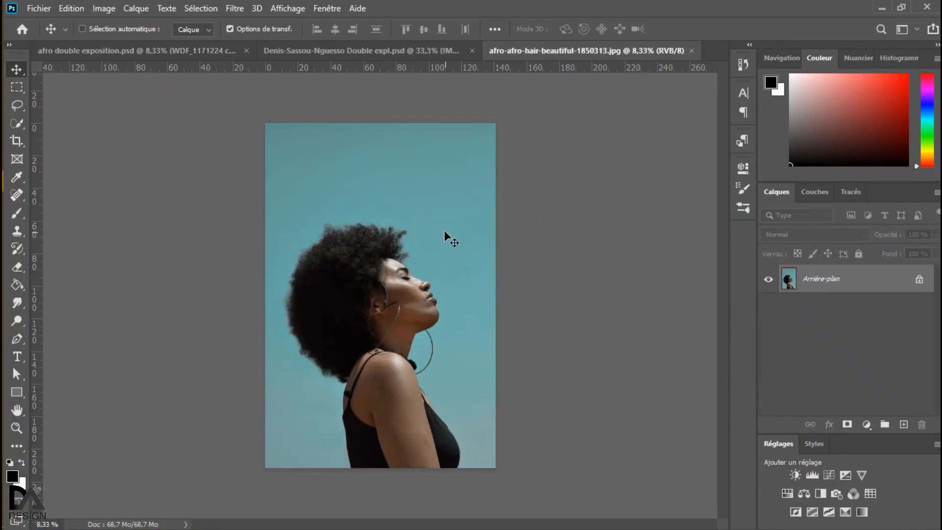
left_click(920, 278)
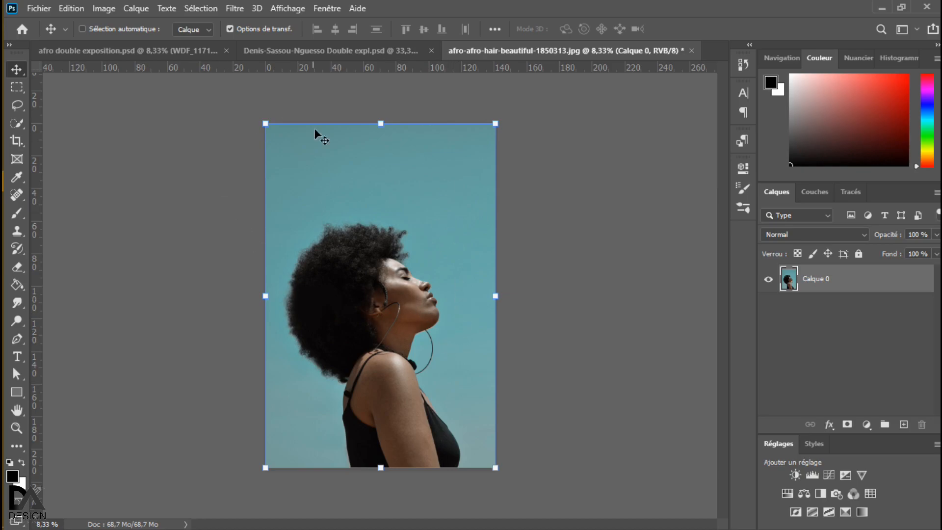
Step: Select the woman's whole figure, hair to torso, with the Object Selection tool in Rectangle mode
left_click(17, 126)
left_click(73, 122)
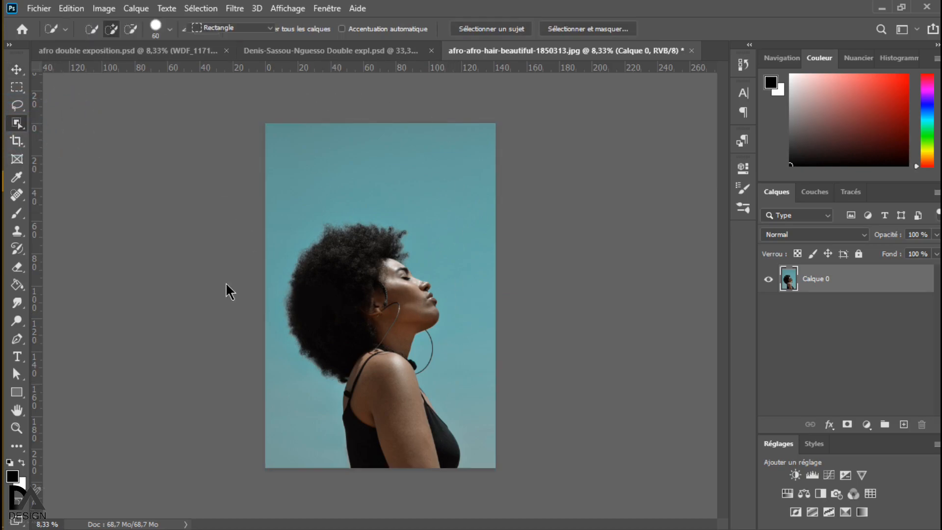
left_click_drag(277, 213, 477, 479)
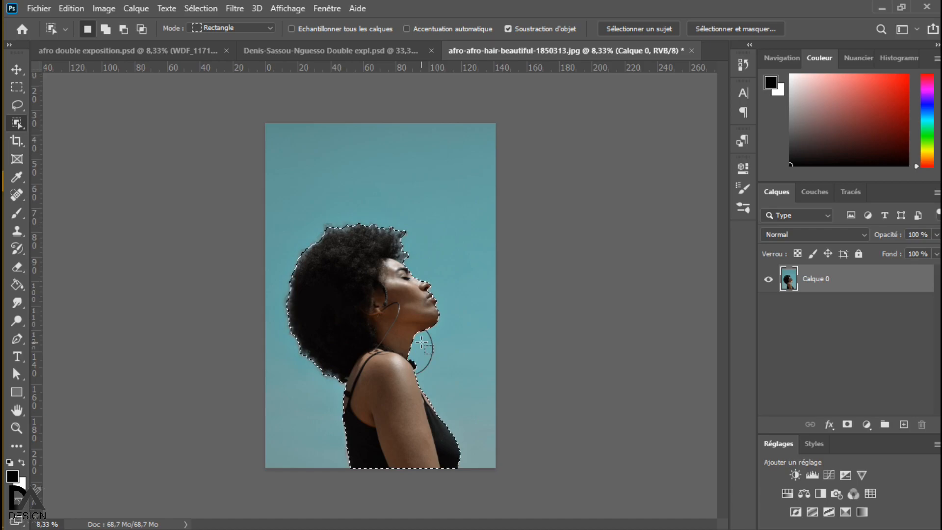
Step: Examine the selection outline closely around the hair, face, neck and torso
key("ctrl+plus")
key("ctrl+plus")
key("ctrl+plus")
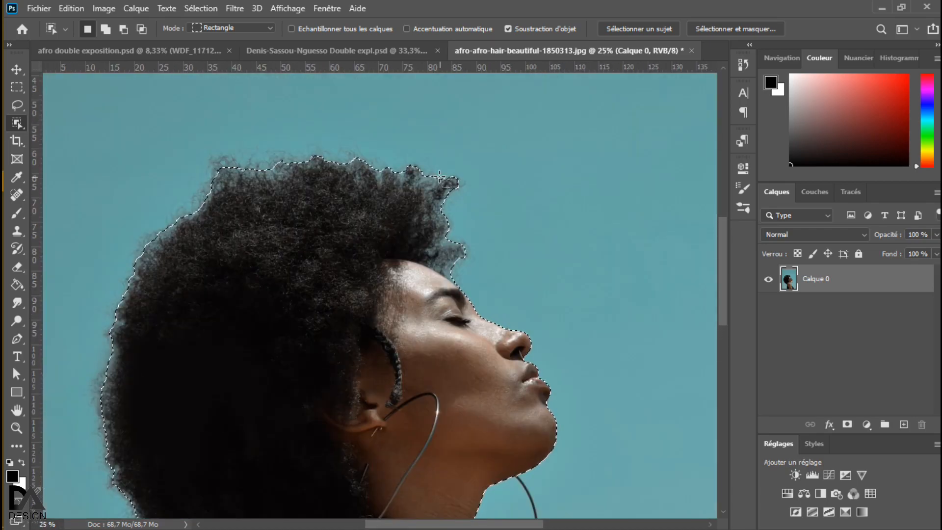
scroll(440, 176, "down", 3)
scroll(440, 176, "up", 4)
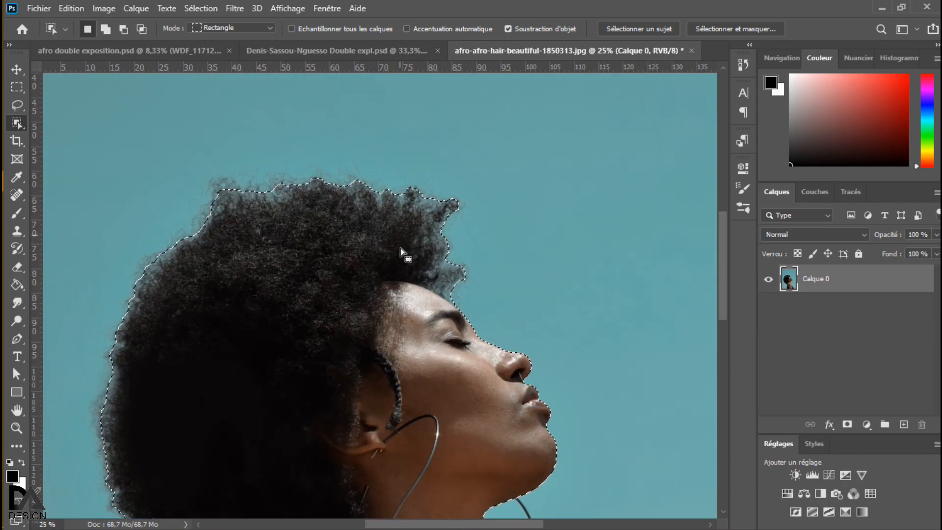
scroll(401, 251, "down", 10)
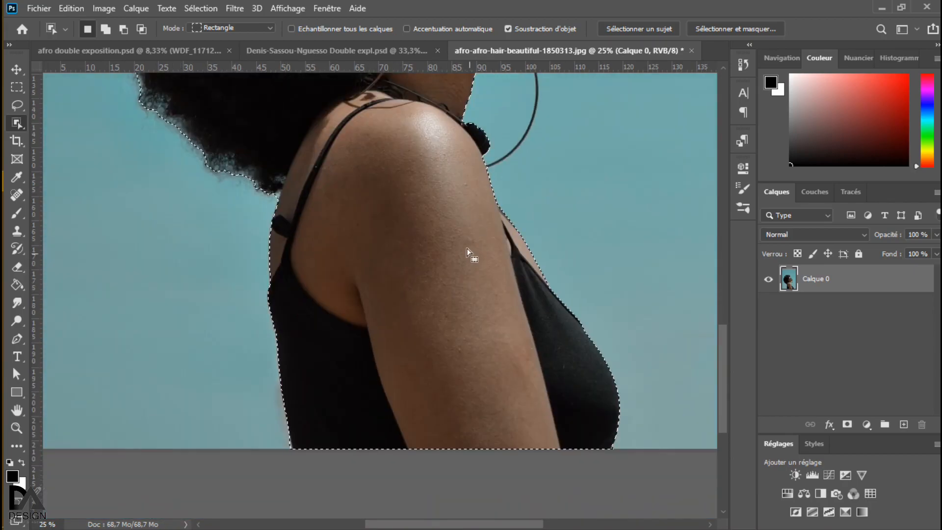
scroll(467, 249, "up", 5)
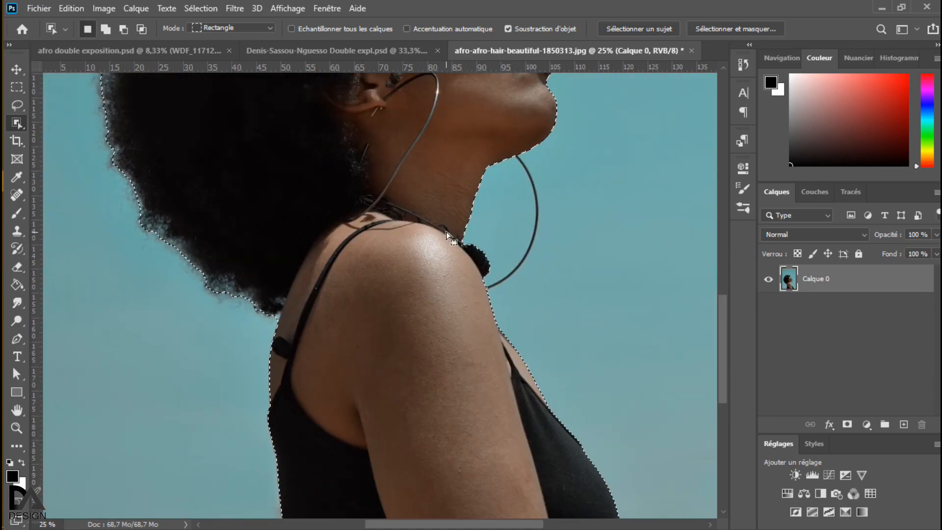
key("ctrl+minus")
key("ctrl+minus")
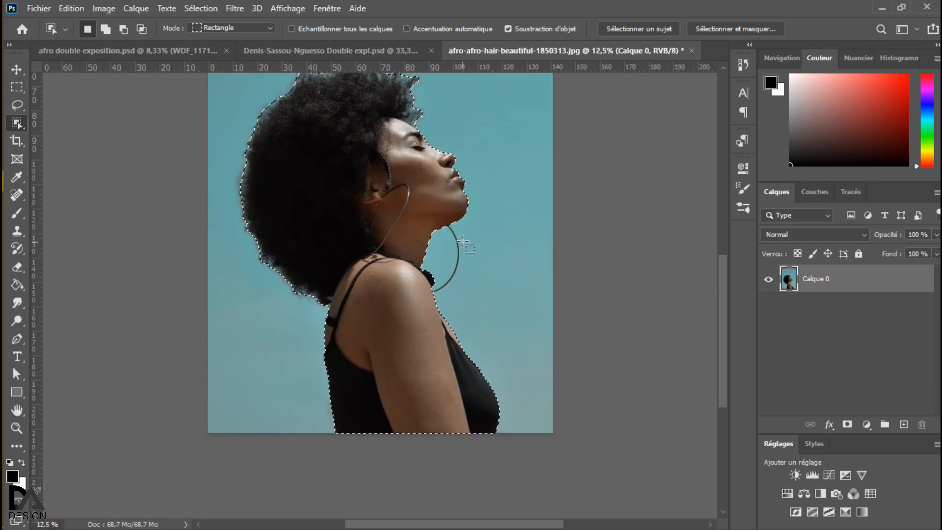
scroll(463, 244, "up", 5)
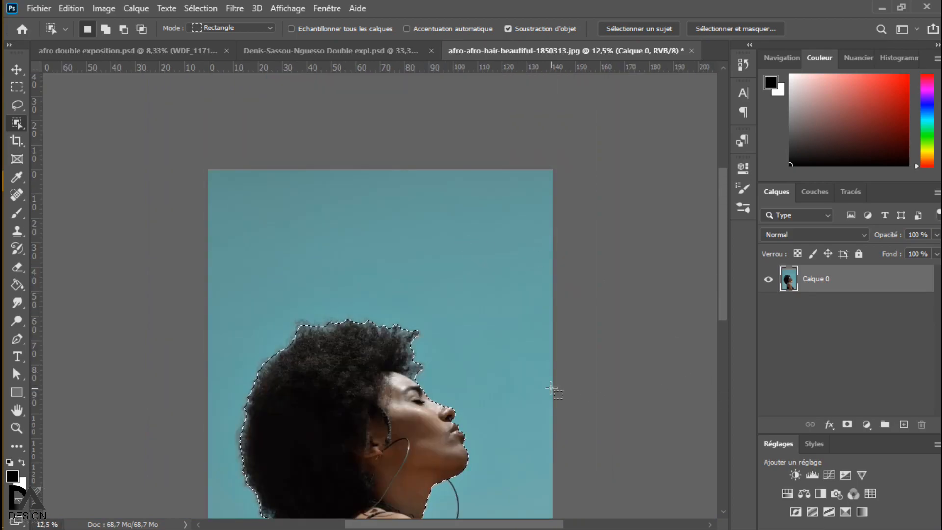
scroll(550, 387, "down", 2)
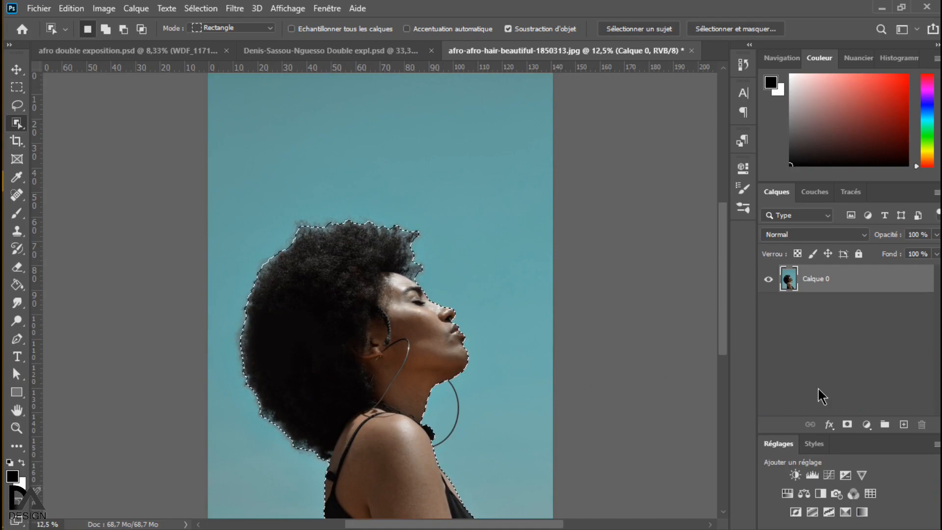
Step: Copy the selected woman to a new layer and hide the original photo layer
key("ctrl+j")
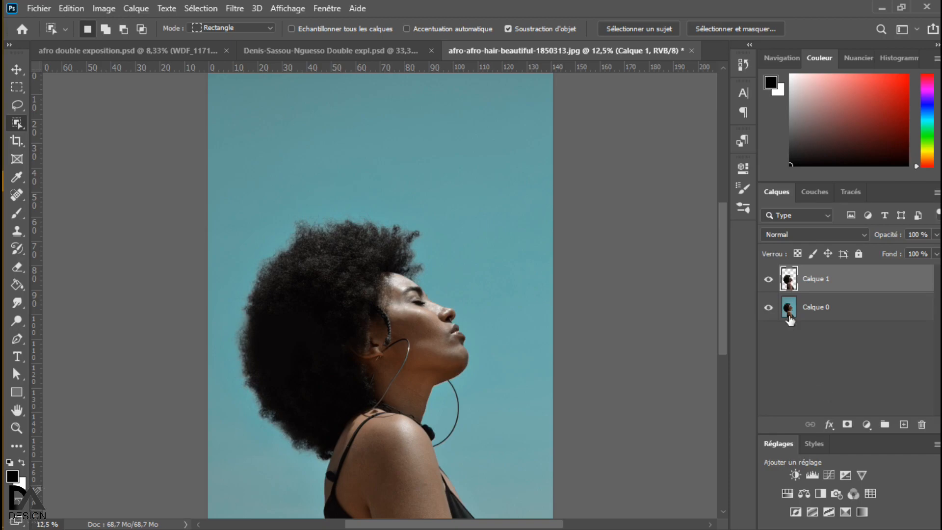
left_click(769, 309)
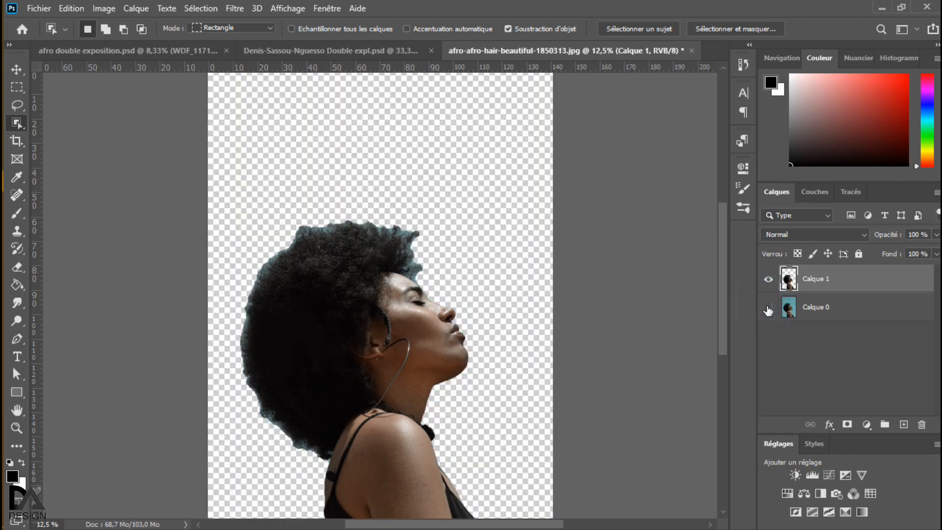
Step: Add a new layer between the cut-out woman and the original photo, and fill it with white
left_click(878, 302)
left_click(904, 425)
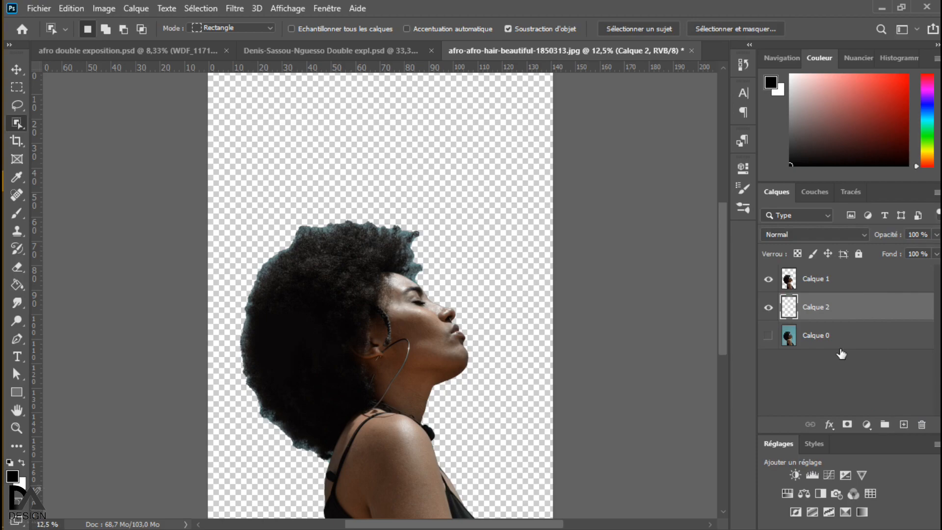
key("ctrl+BackSpace")
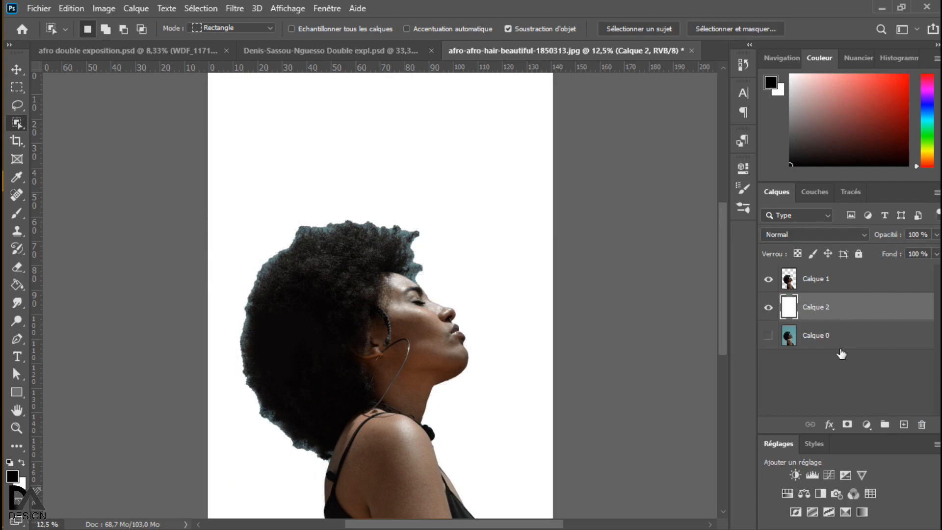
scroll(388, 314, "down", 3)
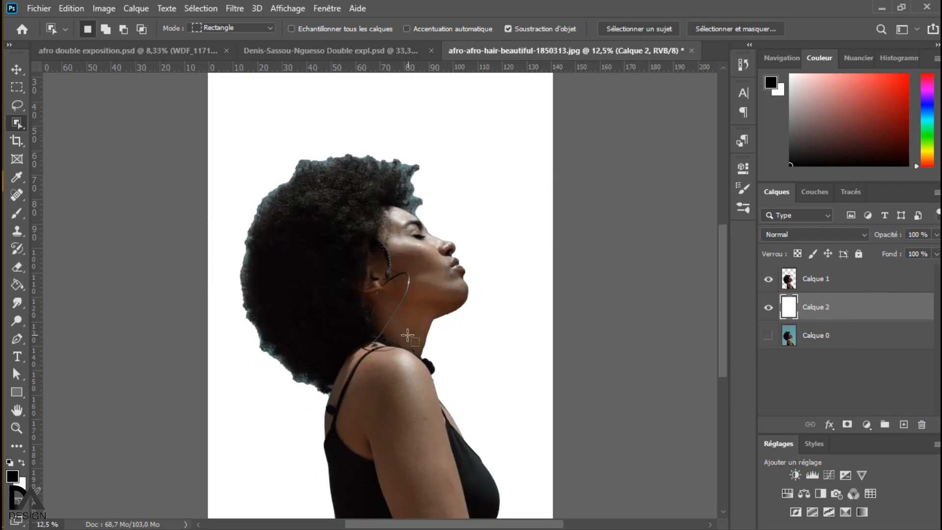
scroll(401, 231, "down", 2)
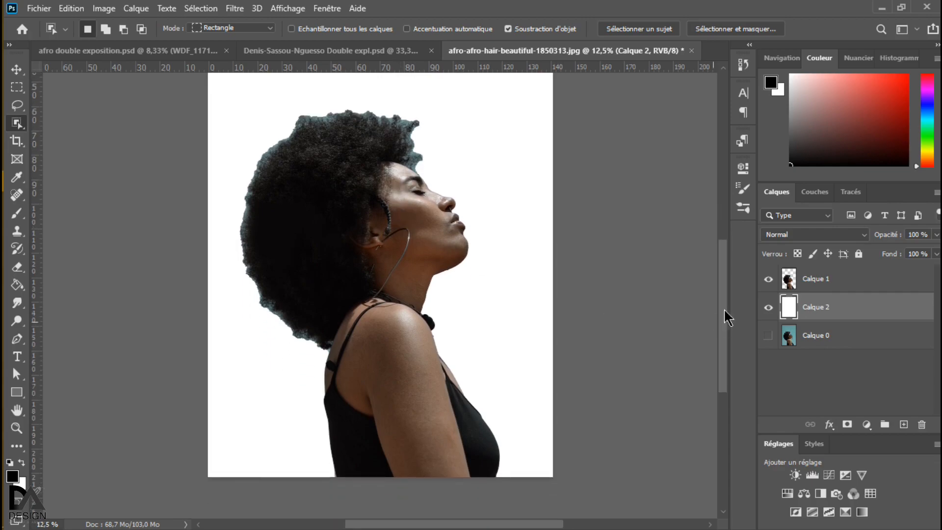
scroll(500, 287, "up", 2)
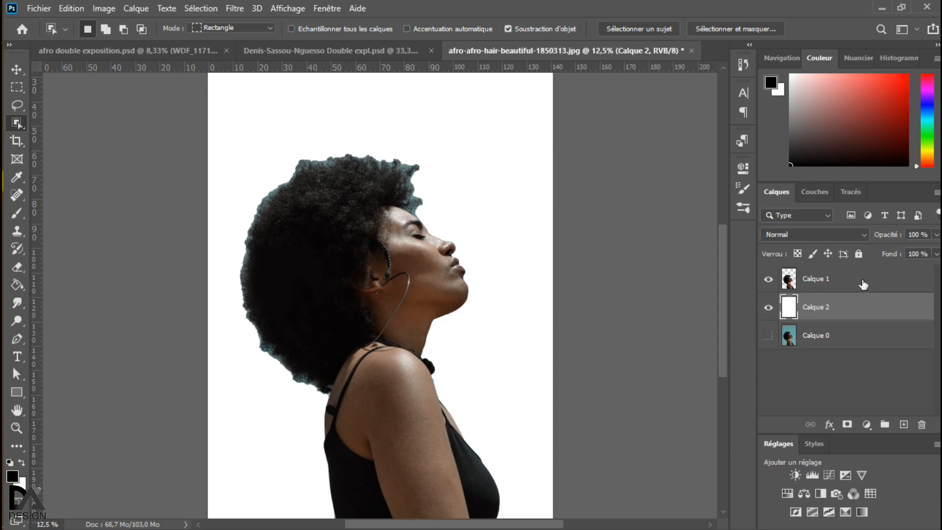
Step: Place WDF_1171224.jpg from the Images folder into the portrait document above the cut-out woman
left_click(23, 161)
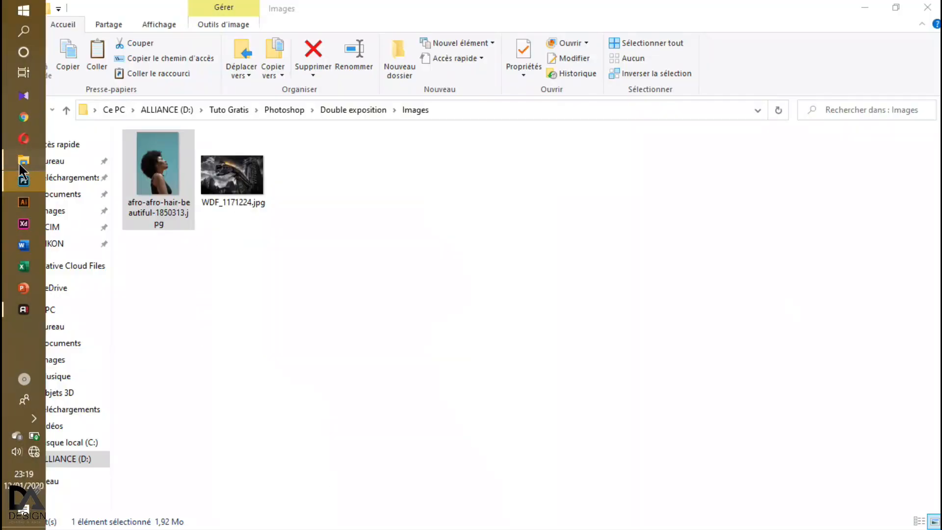
left_click_drag(233, 193, 451, 271)
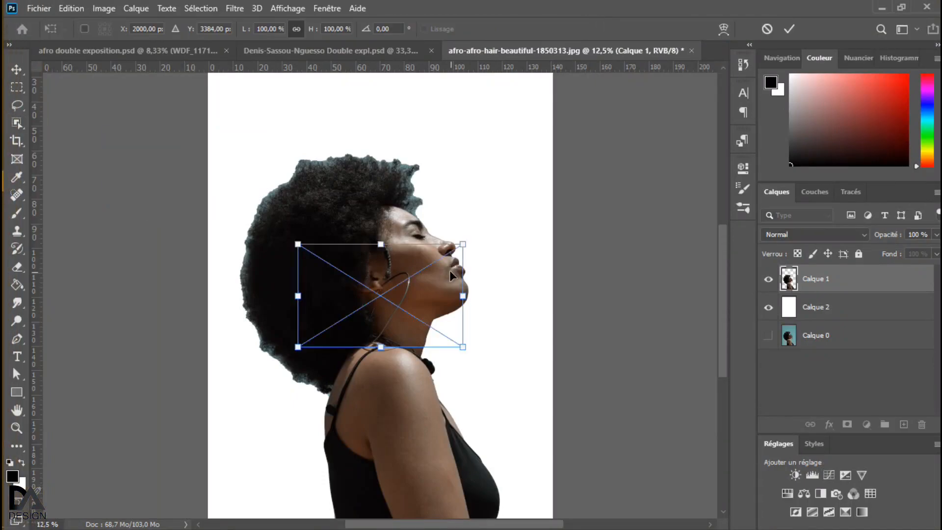
left_click_drag(465, 347, 467, 378)
scroll(467, 378, "up", 3)
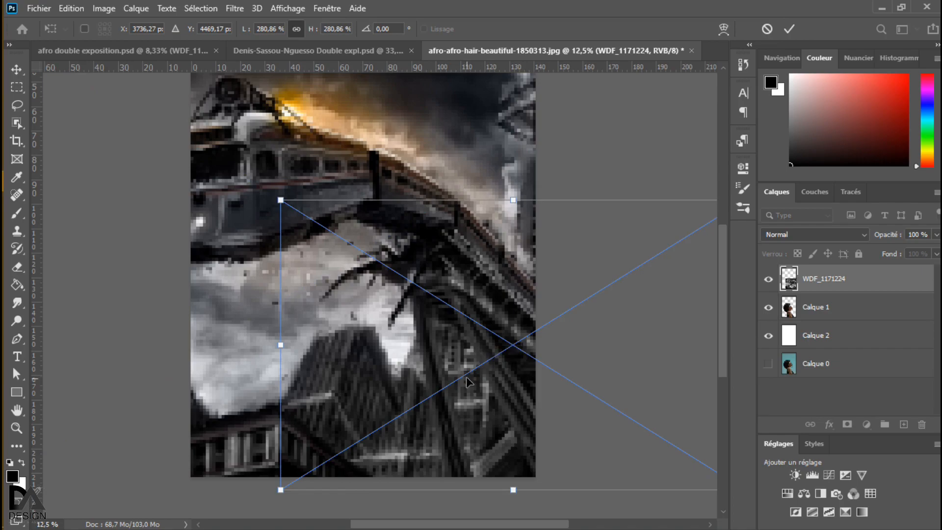
key("ctrl")
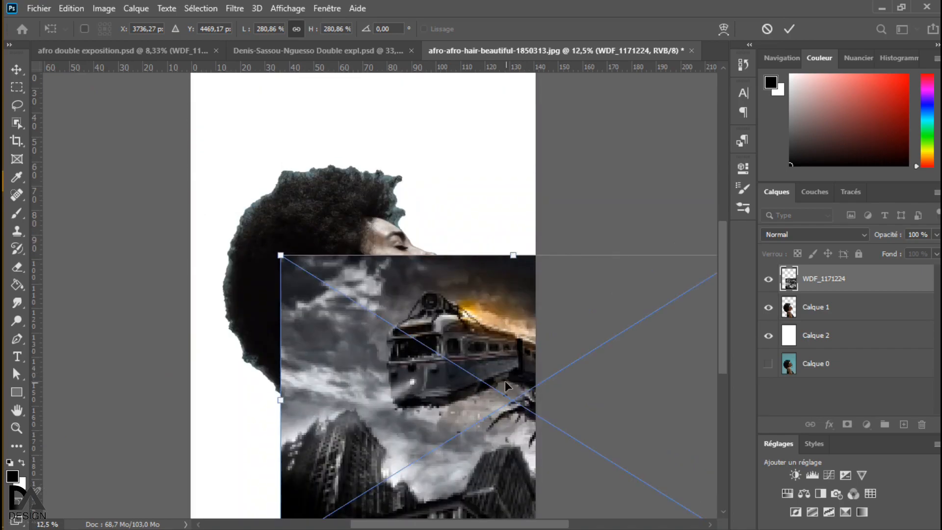
key("ctrl+z")
Step: Scale the placed train image proportionally from its centre to about 525% and shift it up and right so it covers the canvas
left_click_drag(433, 361, 677, 529)
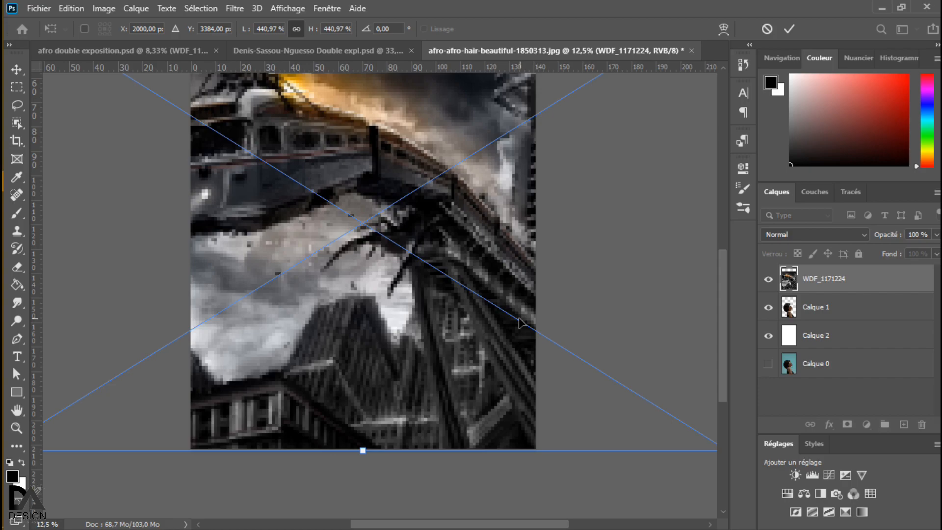
key("ctrl+minus")
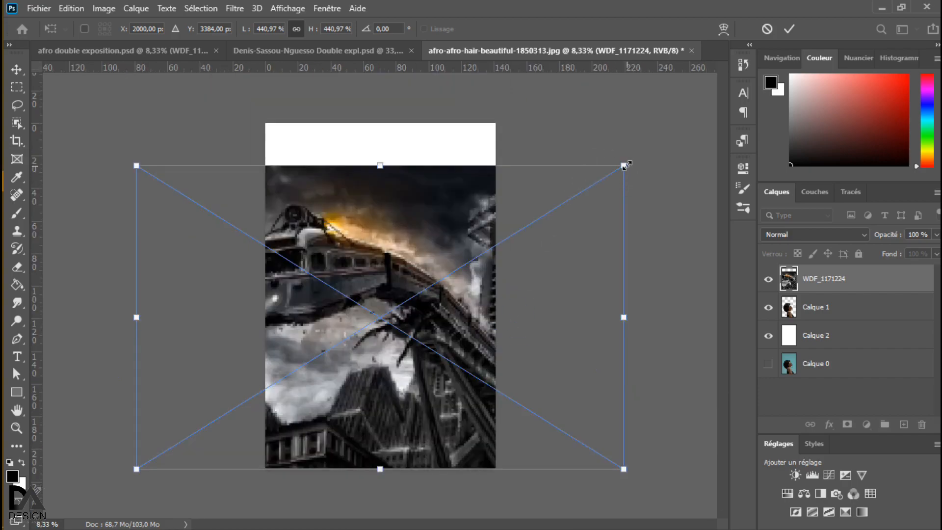
left_click_drag(622, 168, 665, 126)
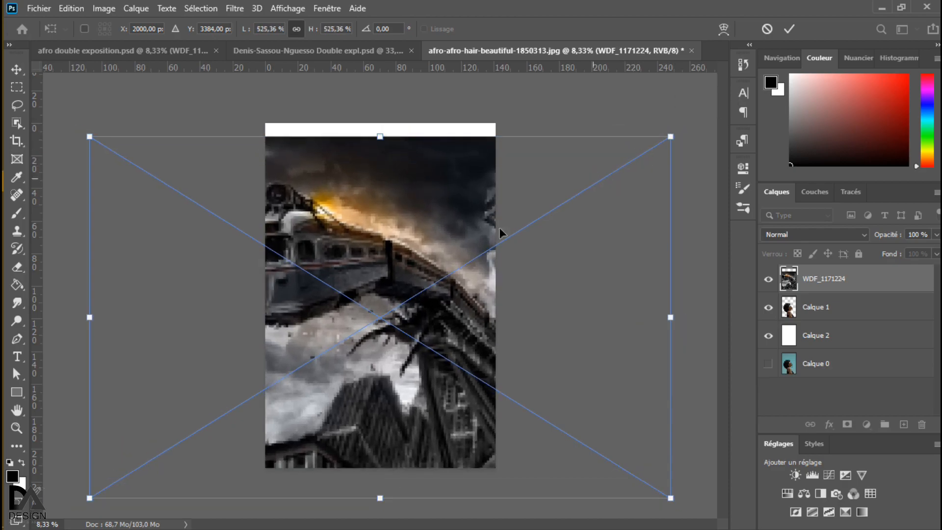
left_click_drag(462, 245, 461, 233)
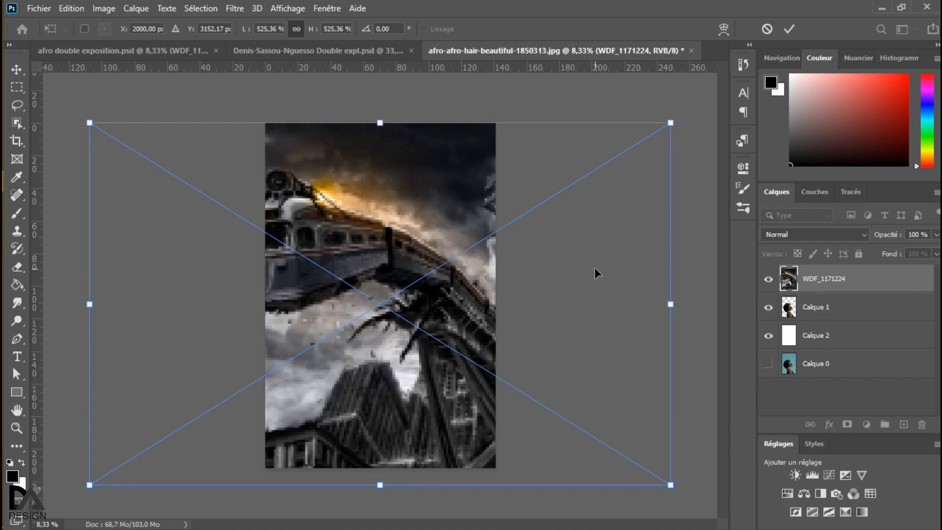
left_click_drag(453, 269, 520, 267)
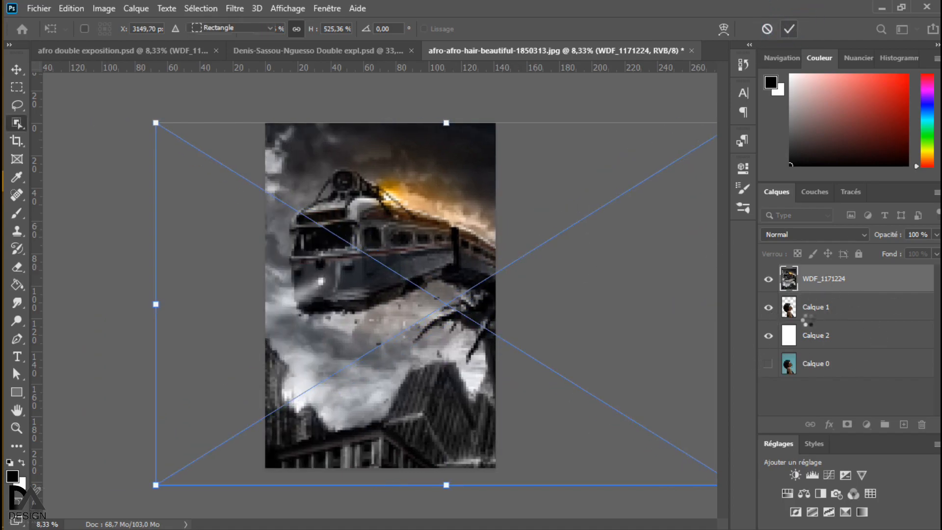
key("Return")
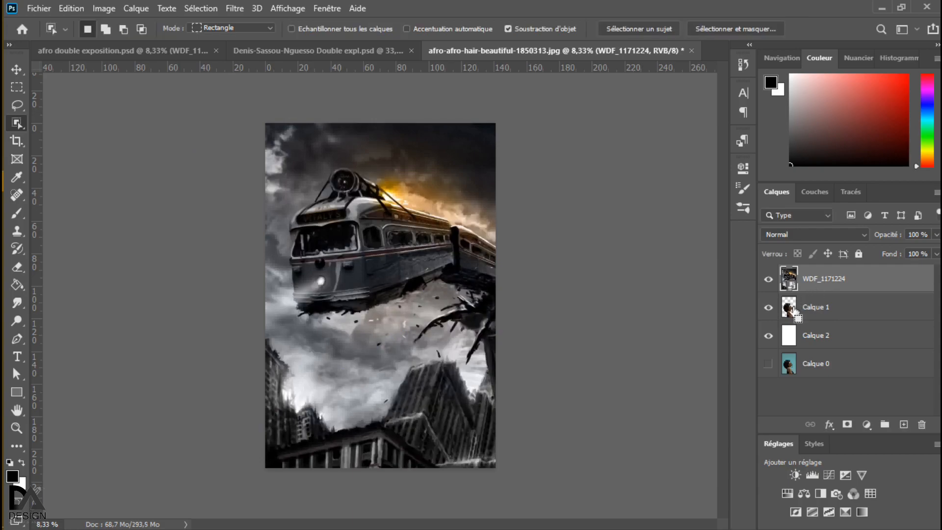
Step: Load the cut-out woman's outline as a selection and add it as a layer mask on WDF_1171224
left_click(793, 310, "ctrl")
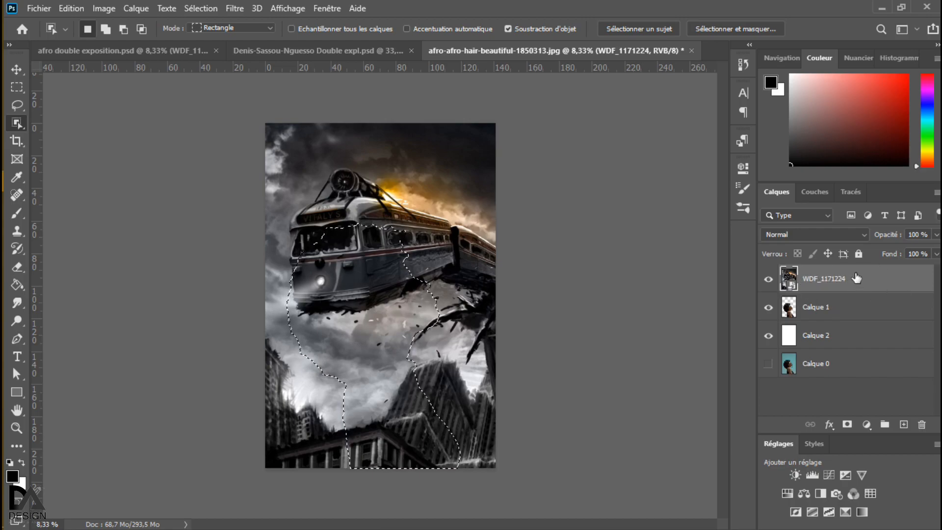
left_click(849, 425)
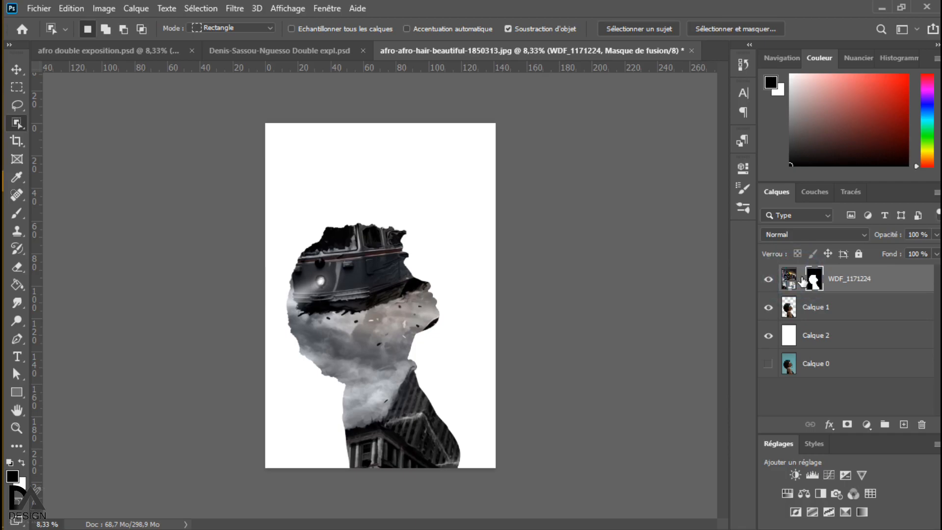
Step: Unlink the train image from its mask and move only the image down and slightly right so the train's front sits inside the head
key("v")
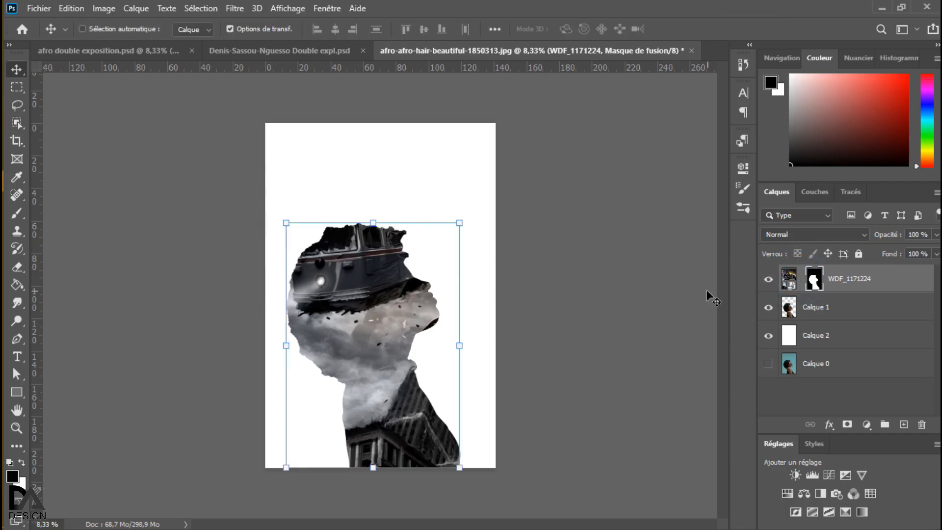
left_click(788, 278)
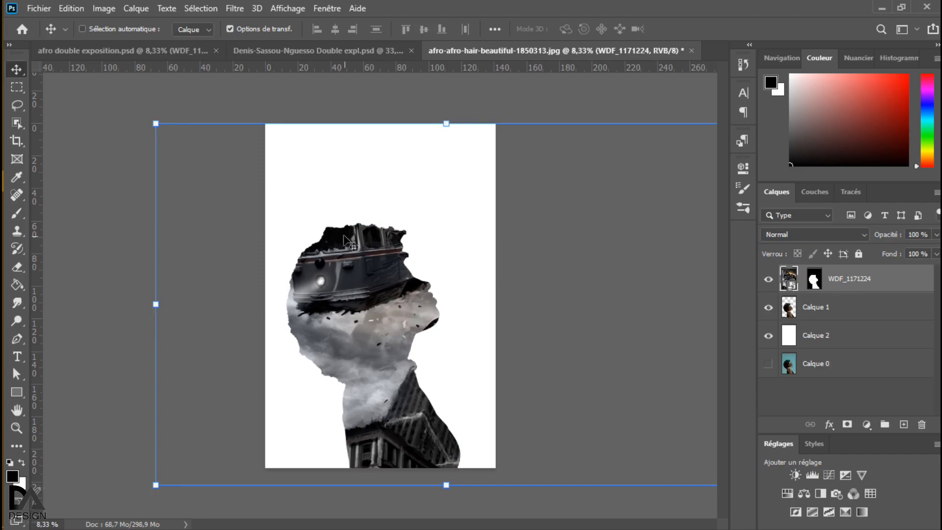
left_click_drag(346, 240, 356, 295)
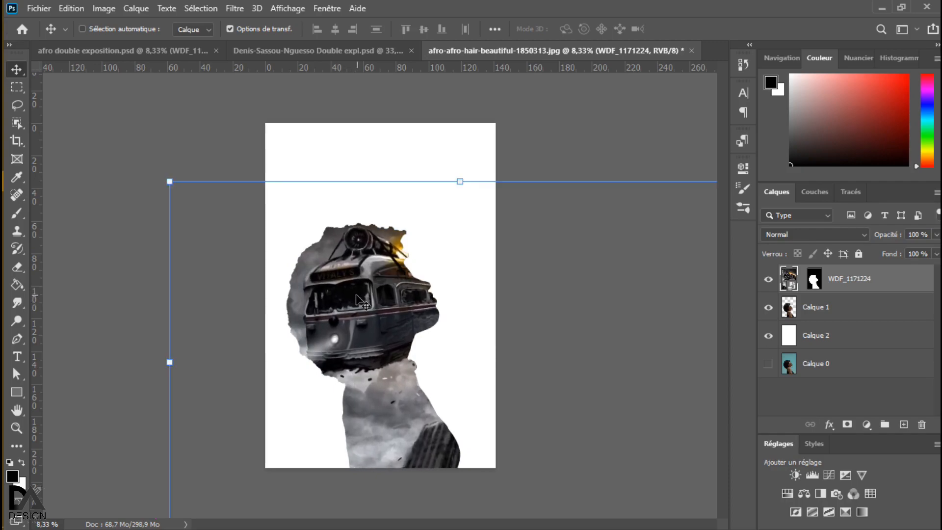
Step: Scale the masked train image down proportionally to about 451% and reposition it so more of the train shows inside the head
left_click_drag(170, 182, 252, 234)
left_click_drag(416, 390, 359, 346)
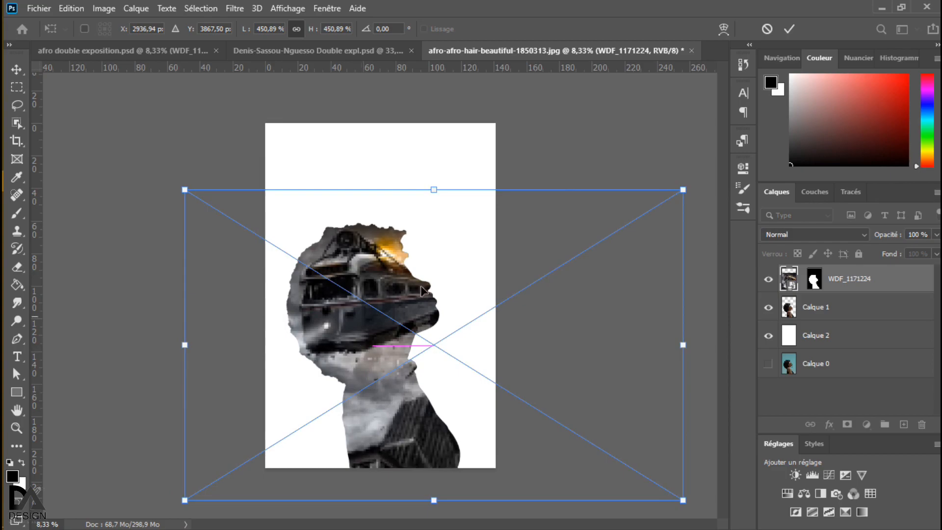
left_click(789, 28)
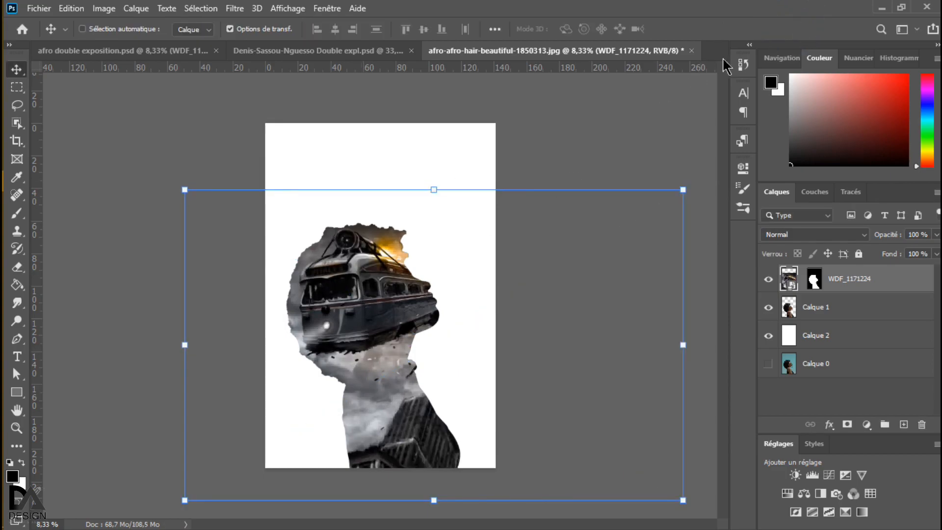
Step: Duplicate the cut-out woman layer Calque 1 and place the copy above WDF_1171224 in the layer stack
left_click(829, 312)
key("ctrl+j")
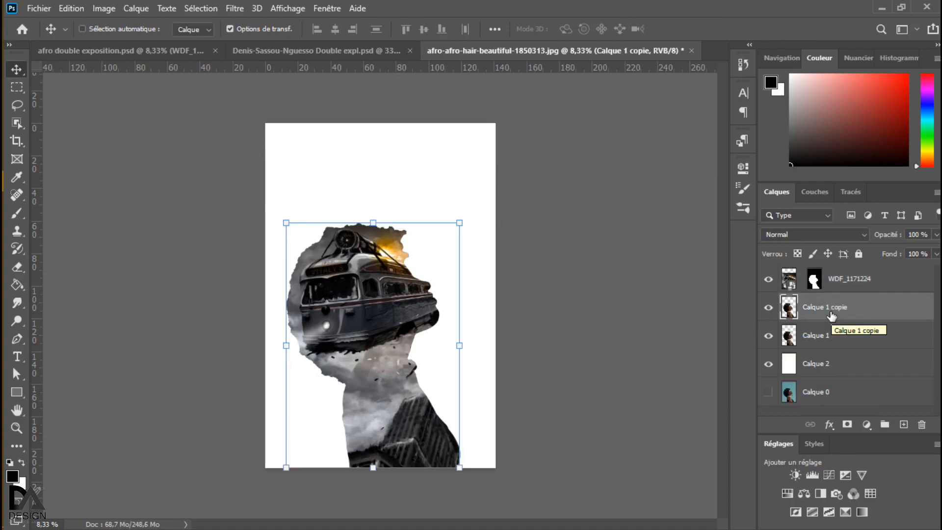
left_click_drag(831, 316, 829, 276)
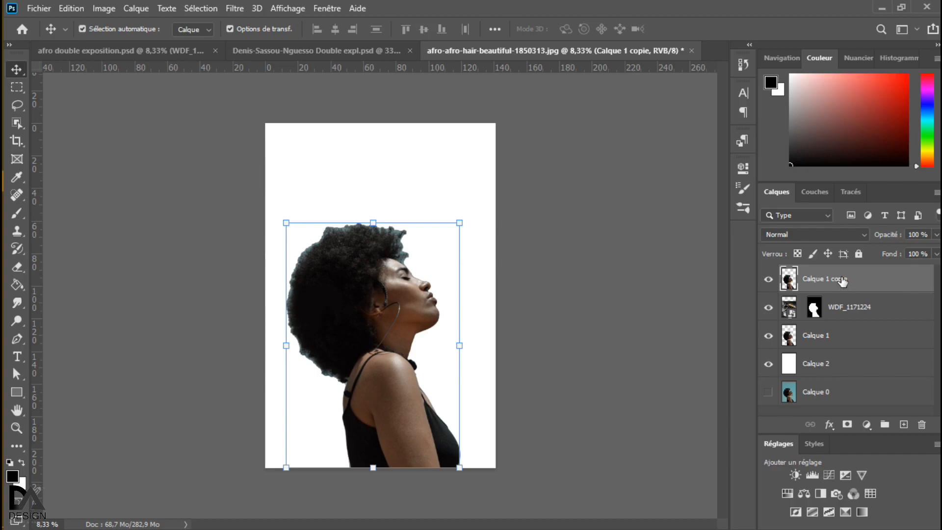
Step: Desaturate the Calque 1 copie layer to turn the woman black and white
key("ctrl+u")
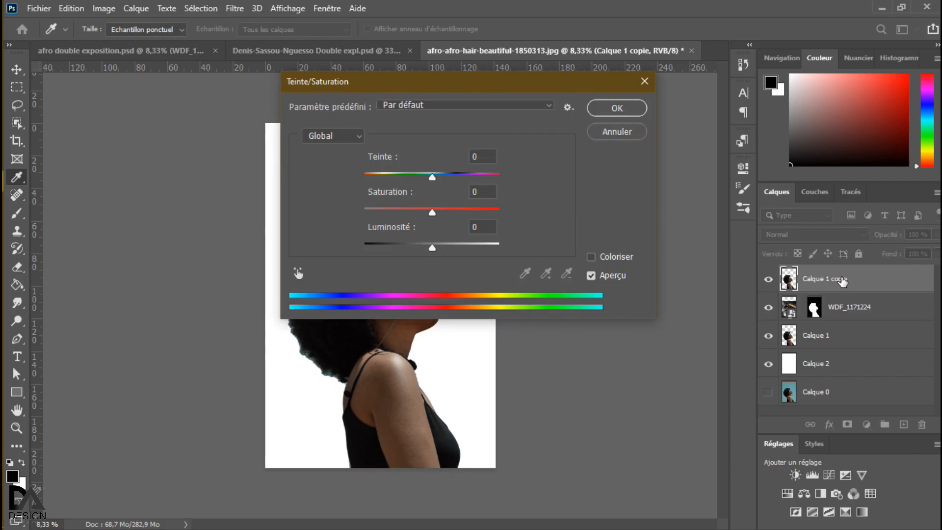
key("Escape")
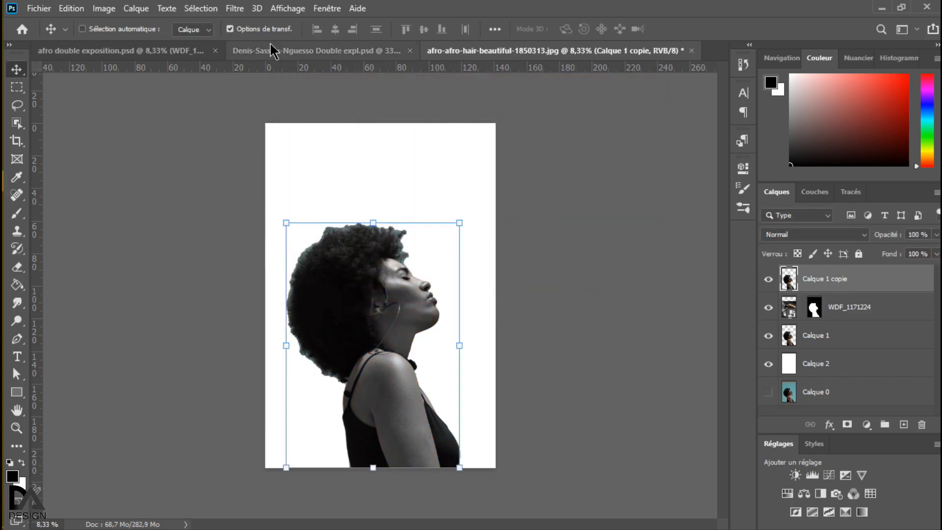
left_click(103, 8)
mouse_move(154, 45)
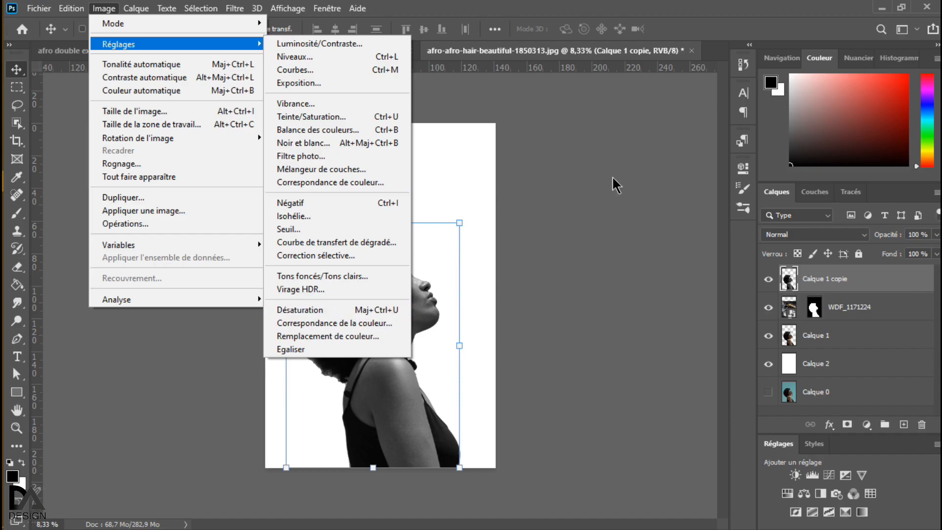
left_click(354, 309)
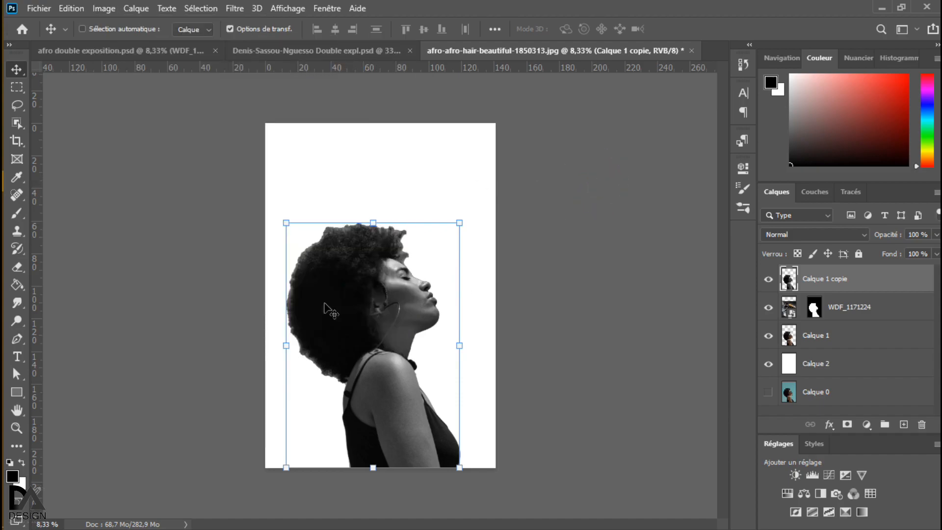
Step: Set the Calque 1 copie layer's blending mode to Produit and add a layer mask to it
left_click(870, 230)
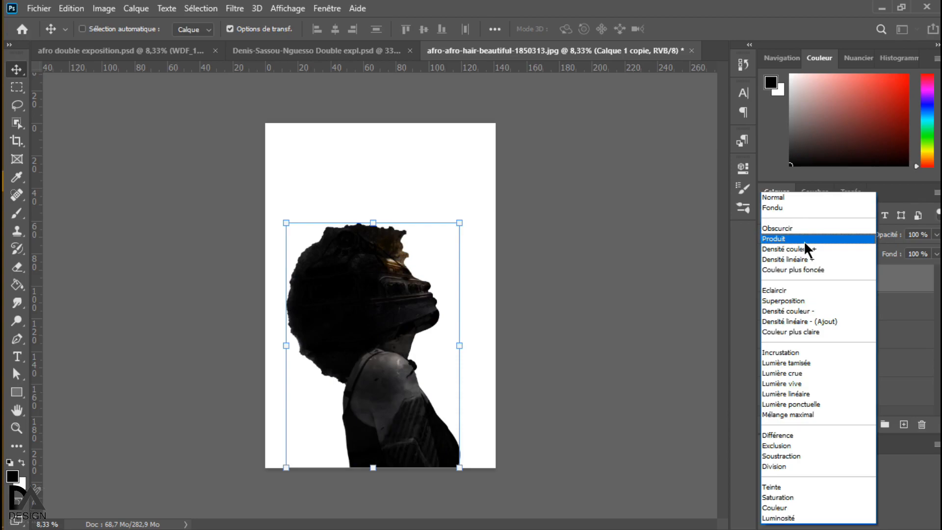
left_click(804, 241)
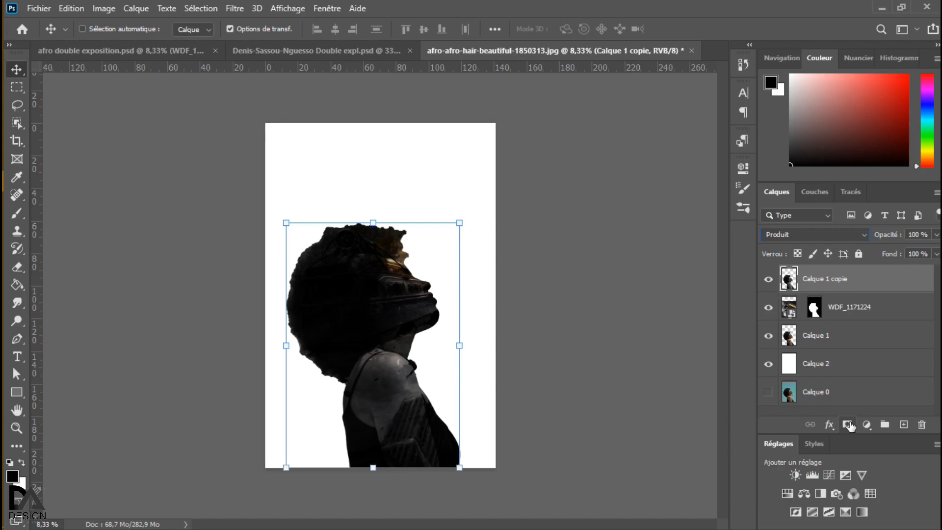
left_click(848, 425)
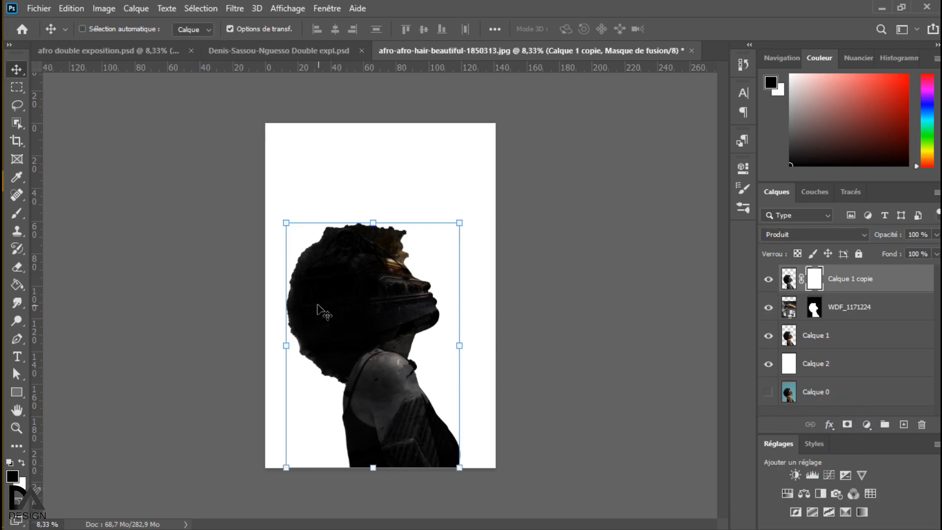
Step: Paint the Calque 1 copie mask with a large soft black brush over the hair, face and body to reveal the train image
key("b")
mouse_move(319, 306)
left_mouse_down("alt")
mouse_move(301, 342)
mouse_move(271, 297)
mouse_move(279, 303)
mouse_move(284, 281)
mouse_move(297, 330)
mouse_move(277, 300)
mouse_move(281, 308)
mouse_move(308, 246)
mouse_move(276, 294)
mouse_move(309, 221)
mouse_move(302, 335)
mouse_move(299, 287)
mouse_move(328, 265)
left_mouse_up("alt")
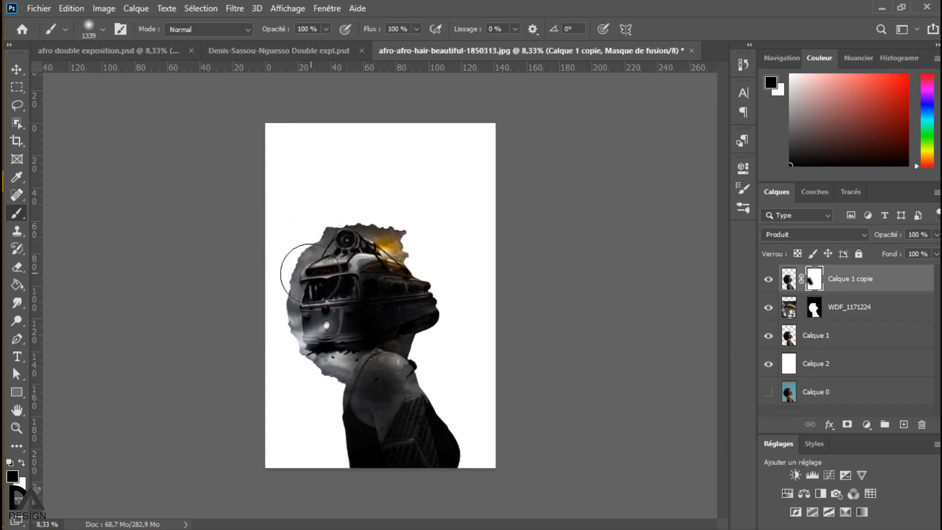
mouse_move(346, 357)
left_mouse_down()
mouse_move(389, 460)
mouse_move(406, 462)
mouse_move(418, 429)
mouse_move(365, 403)
mouse_move(399, 413)
mouse_move(391, 374)
mouse_move(353, 329)
mouse_move(383, 329)
mouse_move(372, 294)
mouse_move(382, 317)
left_mouse_up()
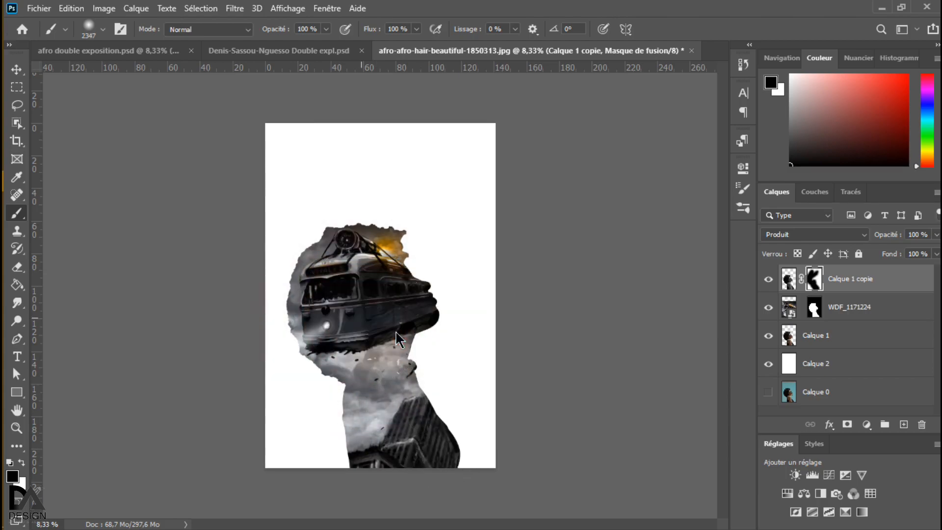
left_click(324, 278)
left_click(366, 218)
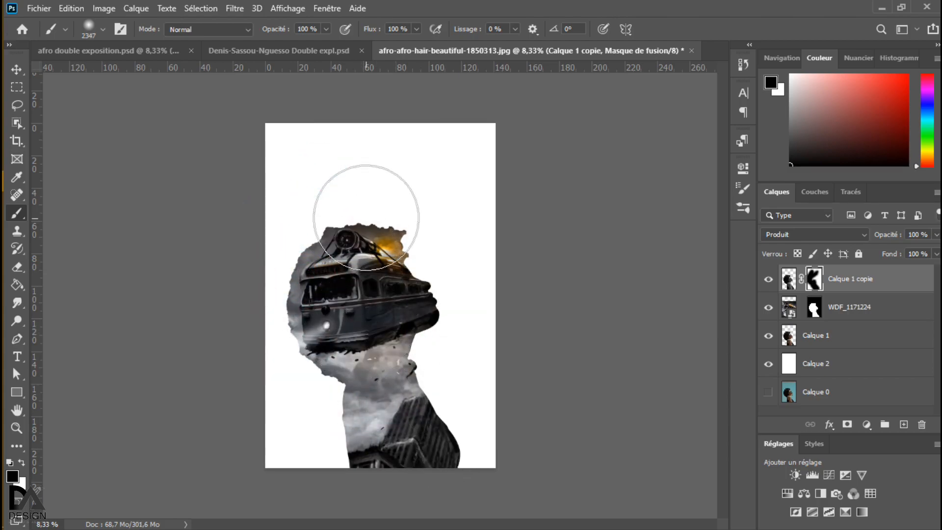
left_click(392, 209)
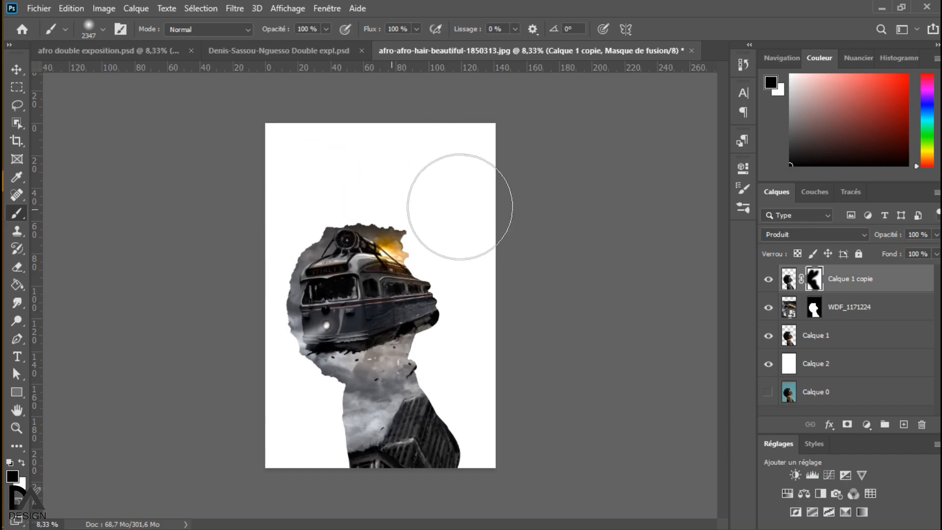
Step: Paint white on the Calque 1 copie mask around the forehead to bring back some of the woman's dark hair
key("x")
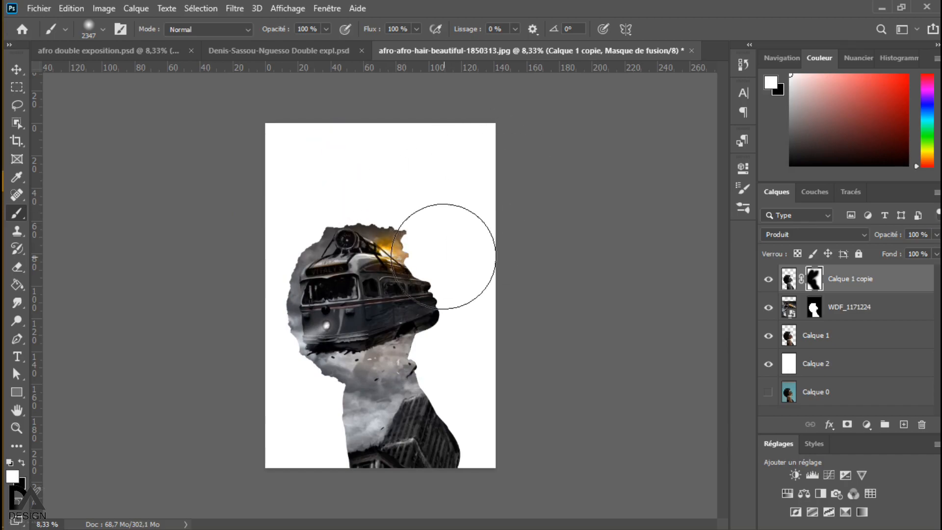
left_click(395, 221)
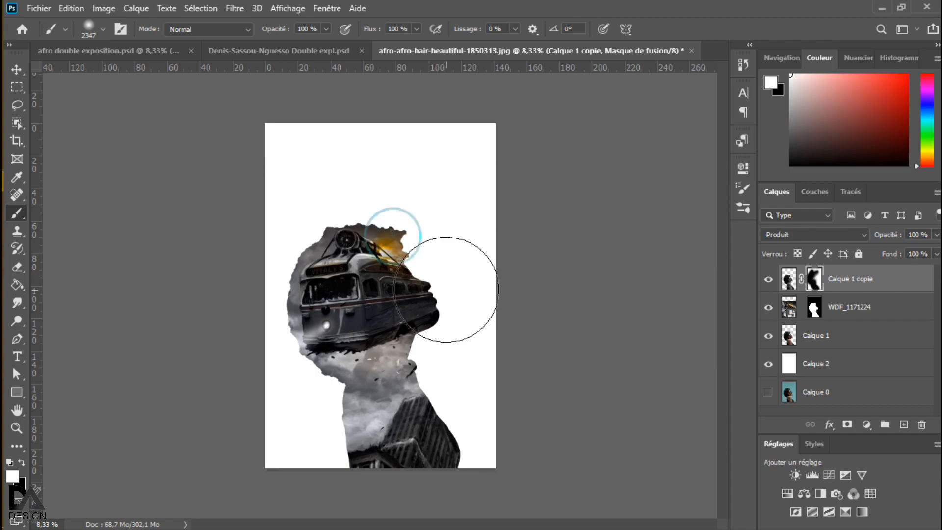
left_click(405, 231)
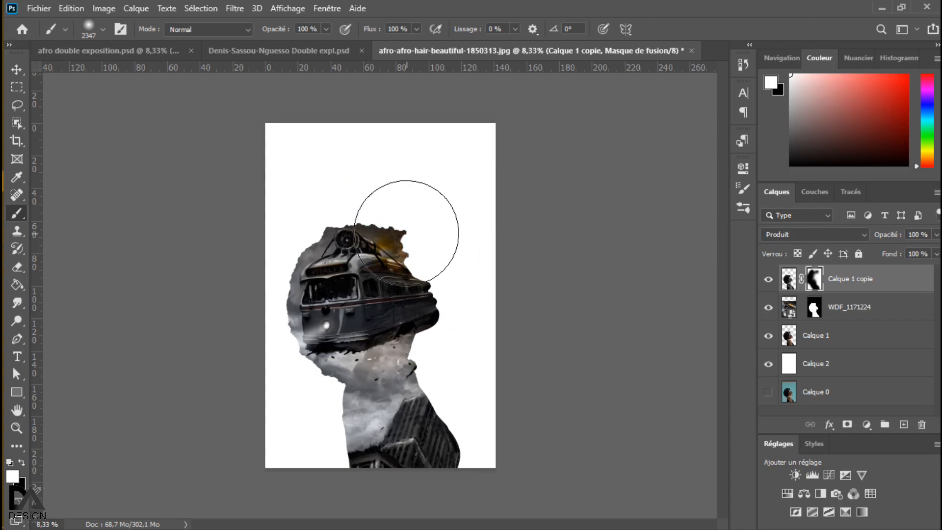
Step: Paint black on the Calque 1 copie mask over the top and back of the hair and the shoulder to clear remaining dark areas
key("x")
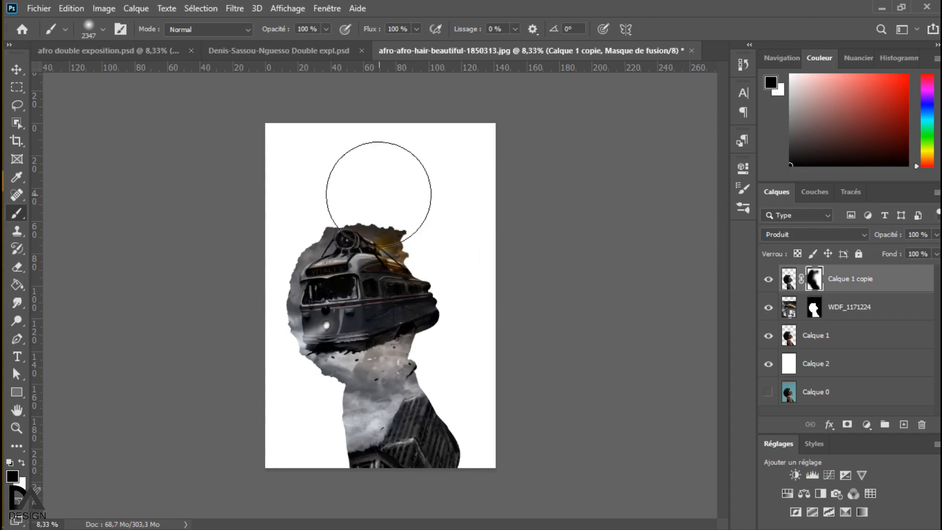
left_click(314, 148)
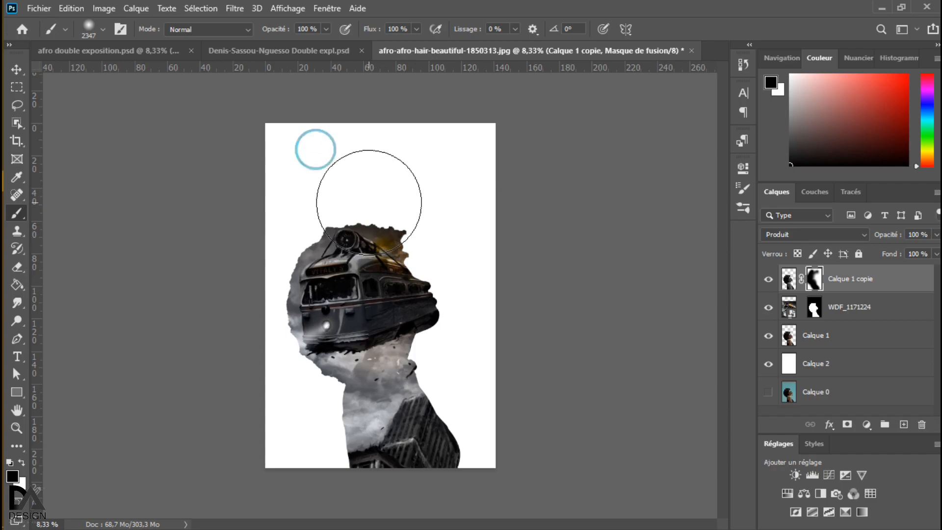
left_click(339, 224)
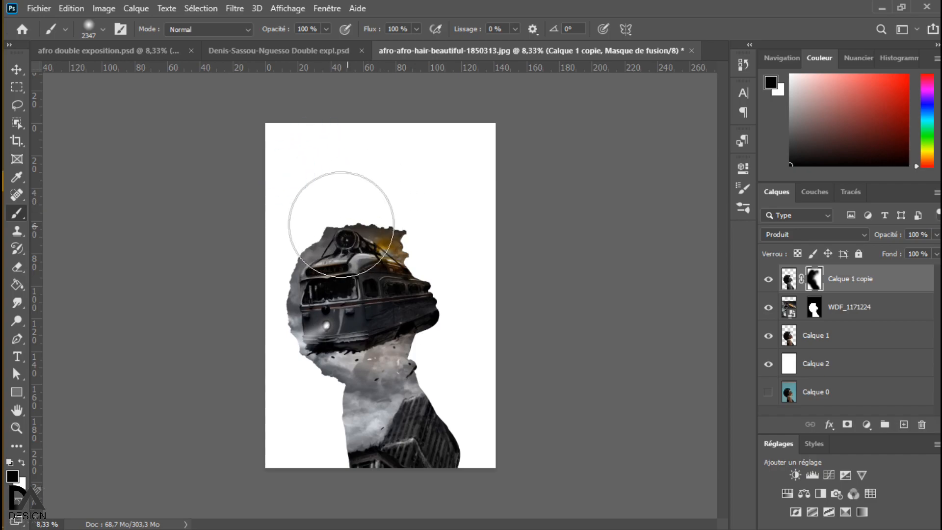
left_click(341, 225)
left_click(342, 224)
left_click(342, 224)
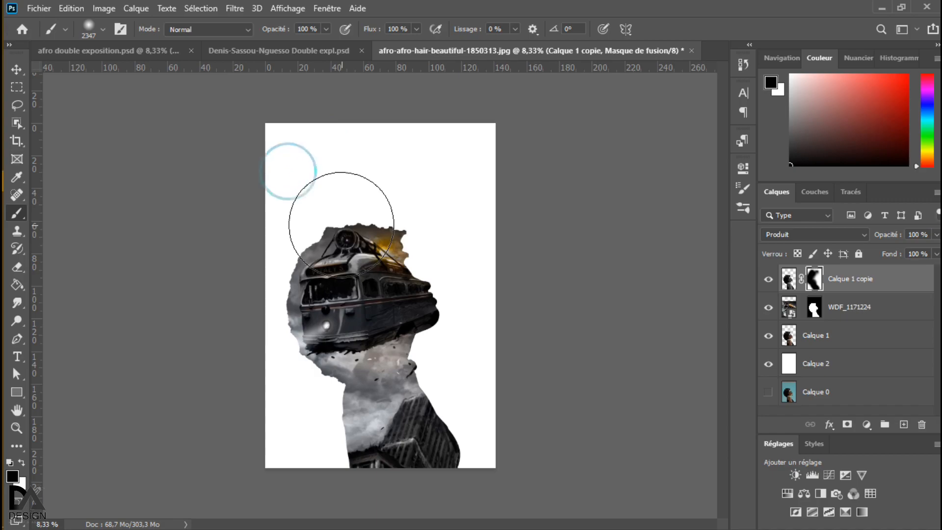
left_click_drag(325, 250, 320, 267)
left_click(354, 387)
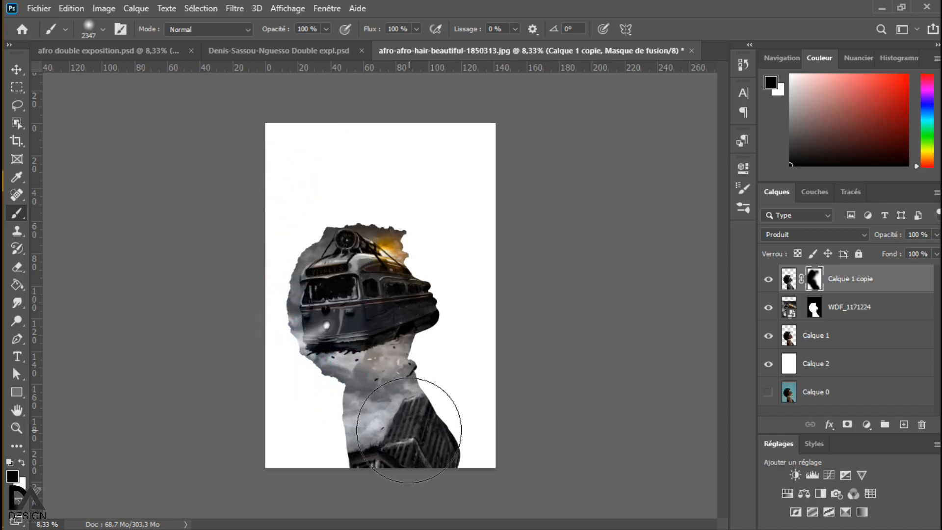
Step: Duplicate WDF_1171224, delete the copy's layer mask and move the copy to the top of the layer stack
left_click(875, 306)
key("ctrl+j")
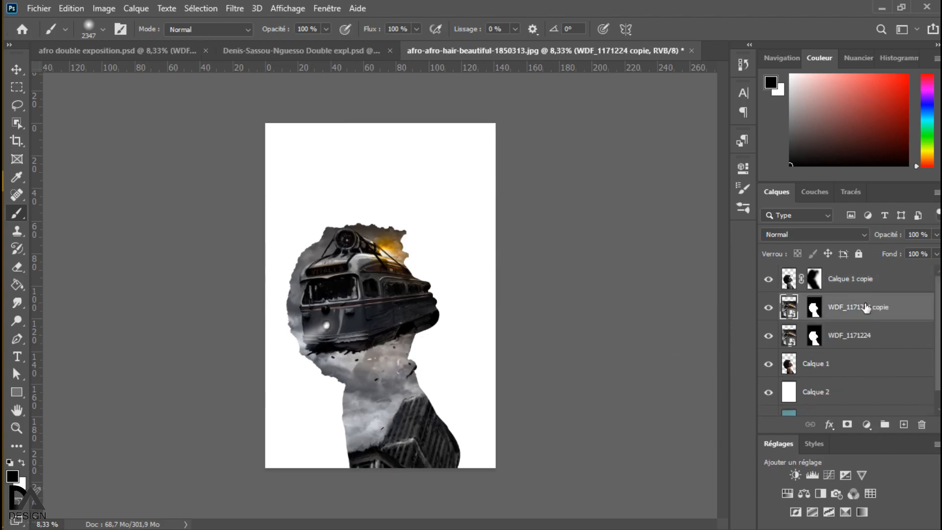
right_click(814, 312)
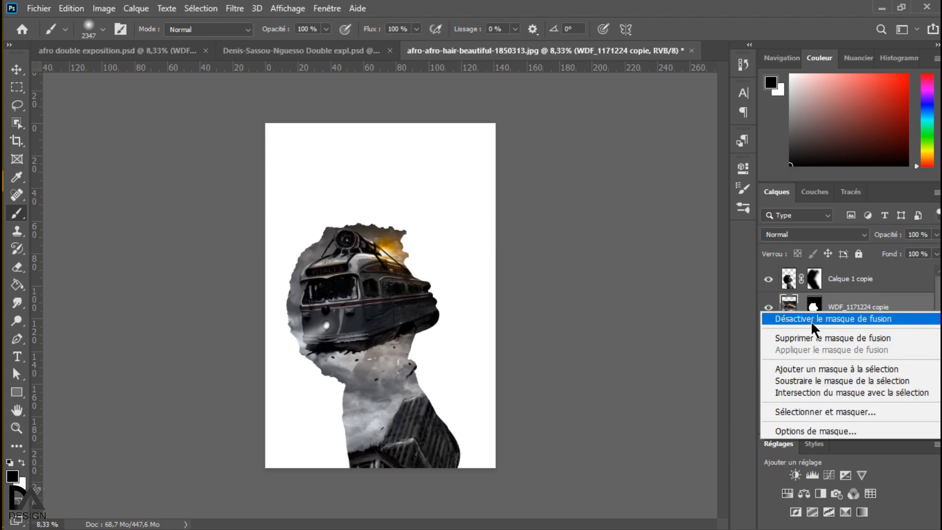
left_click(810, 337)
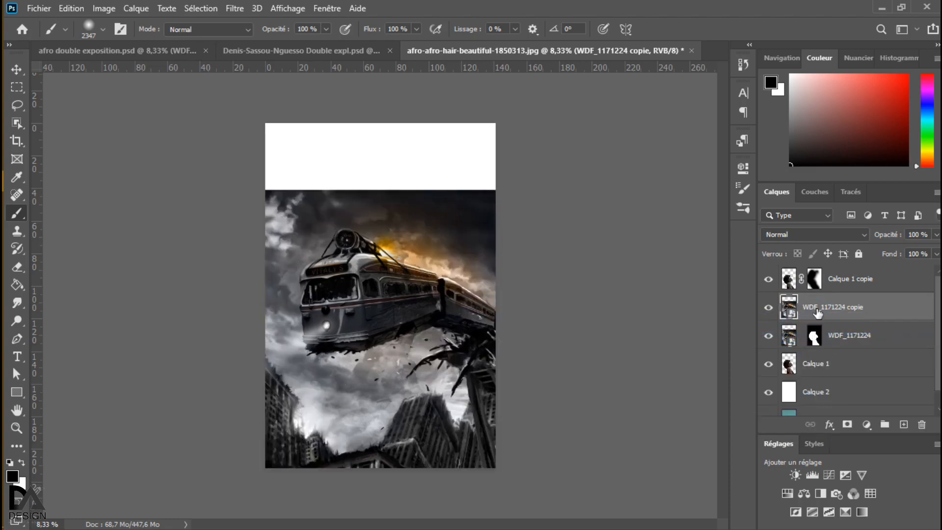
left_click_drag(824, 276, 826, 279)
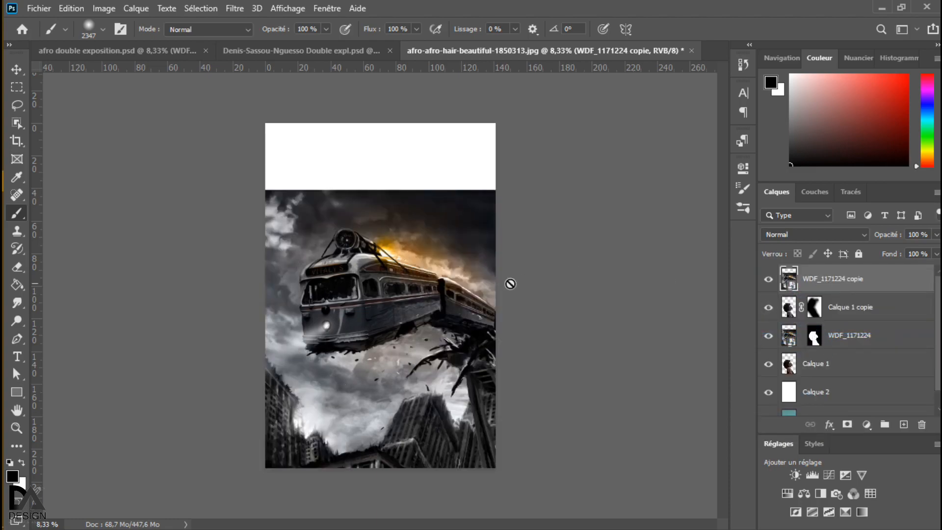
Step: Move the unmasked train copy up to the canvas's lower edge and scale it proportionally to about 504% so it covers the whole canvas
key("c")
key("v")
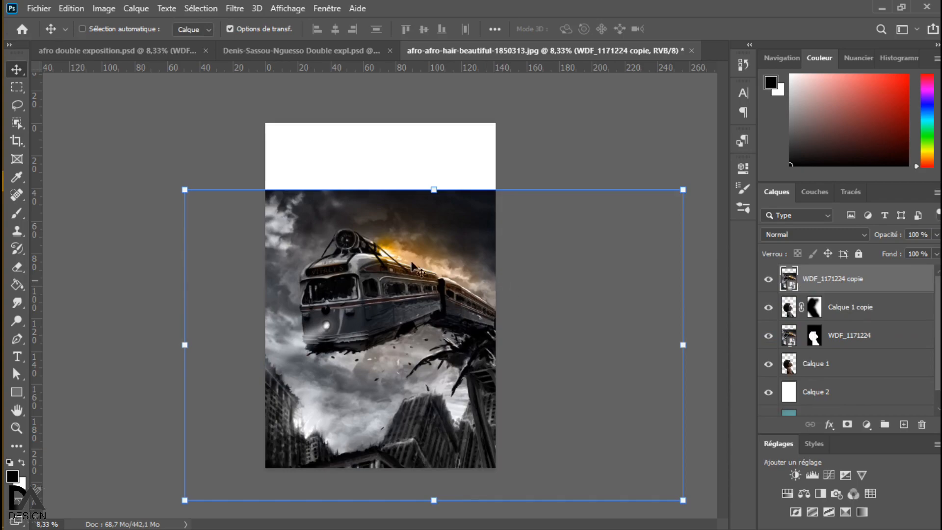
left_click_drag(300, 328, 300, 293)
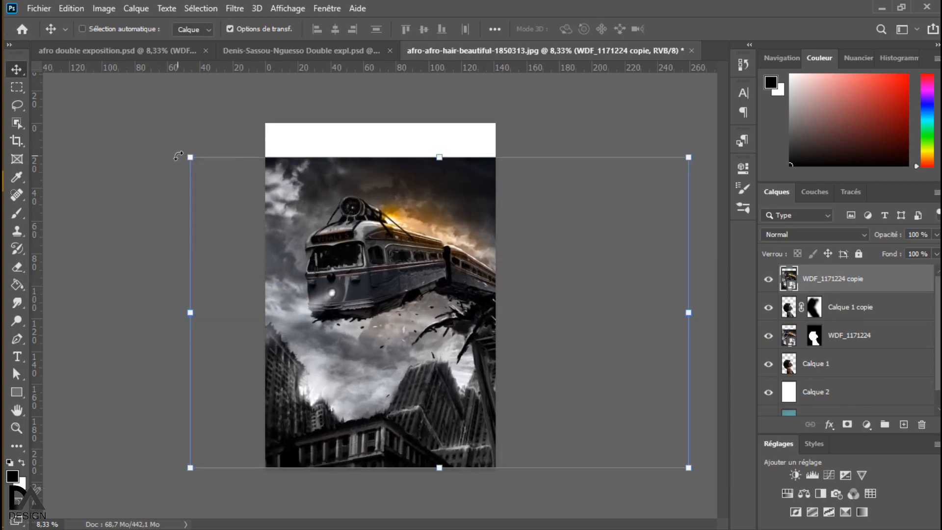
left_click_drag(185, 156, 131, 112)
left_click_drag(497, 218, 550, 218)
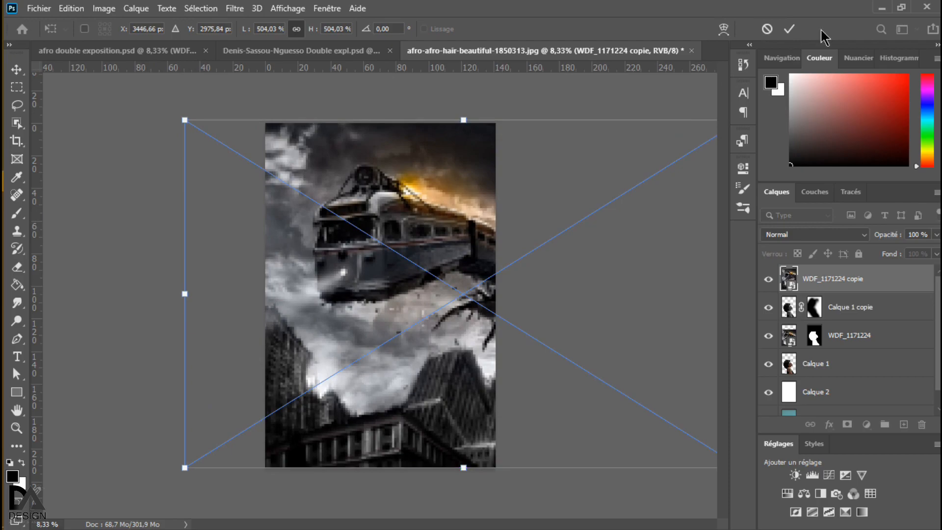
left_click(785, 30)
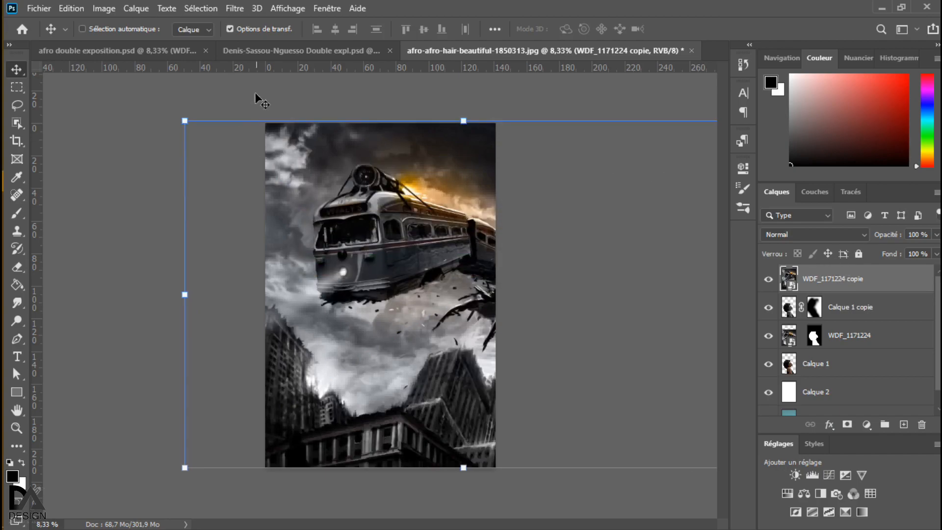
Step: Rasterize the WDF_1171224 copie layer and apply a Gaussian Blur with a 7-pixel radius
right_click(865, 283)
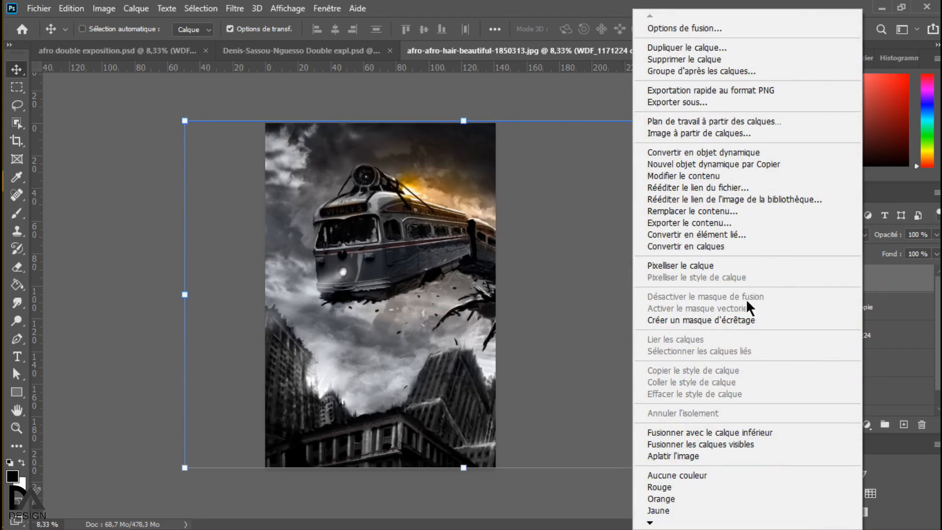
left_click(682, 265)
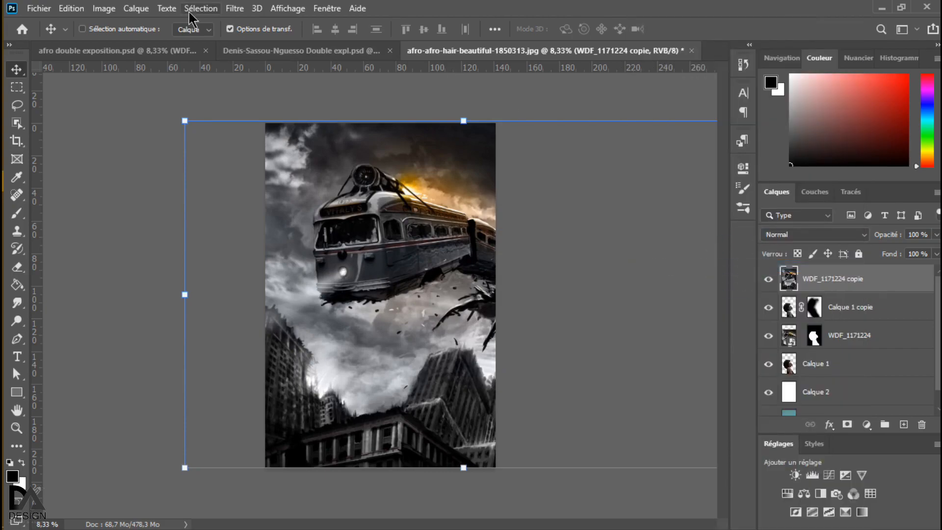
left_click(237, 12)
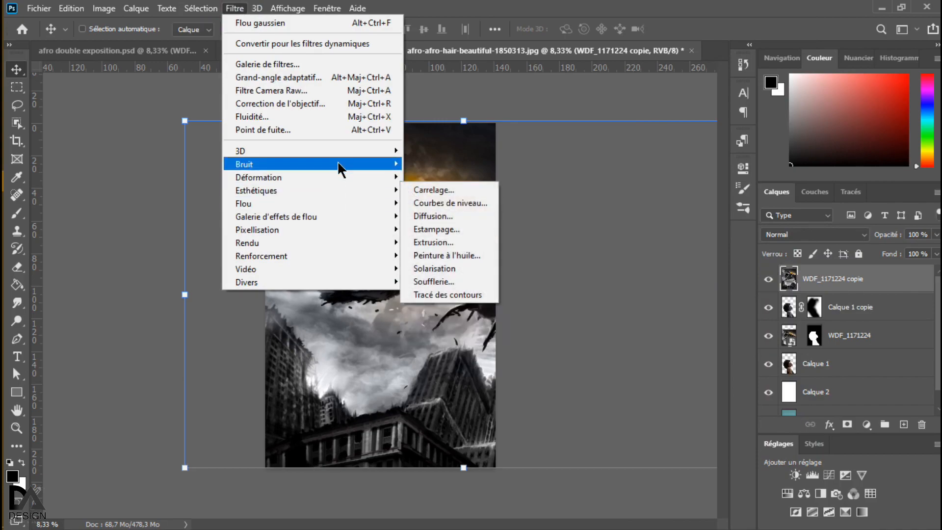
mouse_move(337, 202)
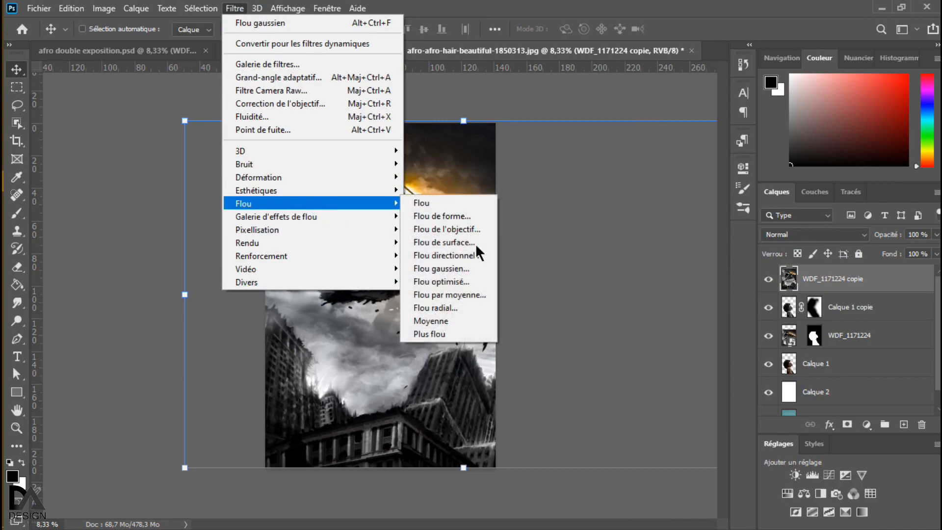
left_click(442, 268)
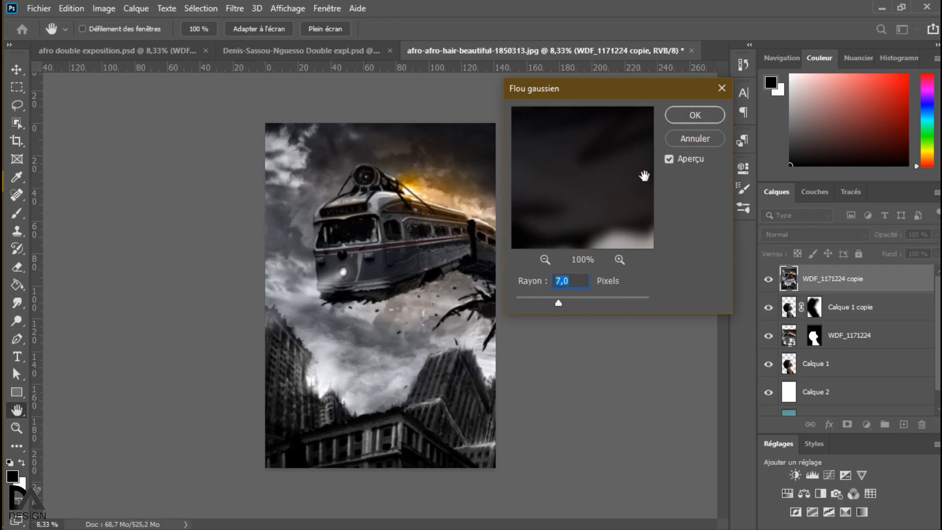
left_click(691, 121)
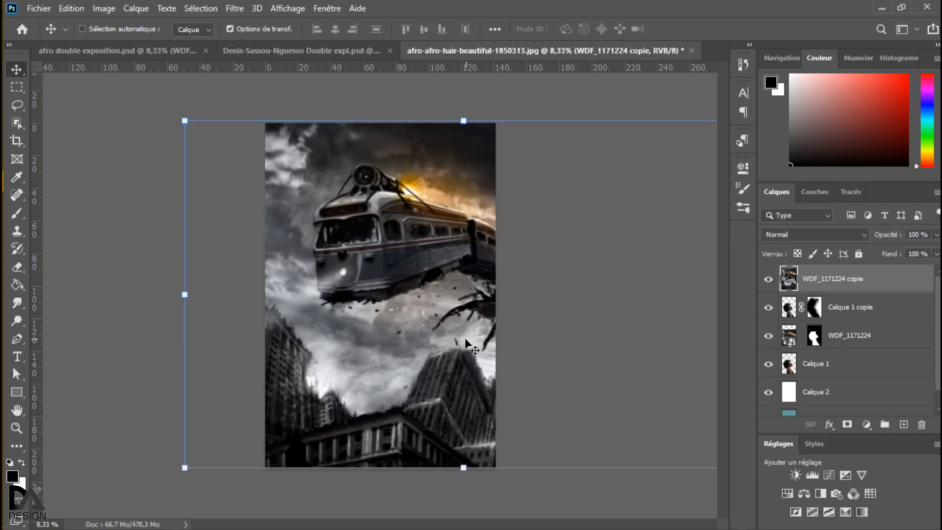
Step: Apply a stronger Gaussian Blur to the WDF_1171224 copie layer with a radius of 52.4 pixels
key("ctrl+z")
left_click(257, 8)
mouse_move(235, 8)
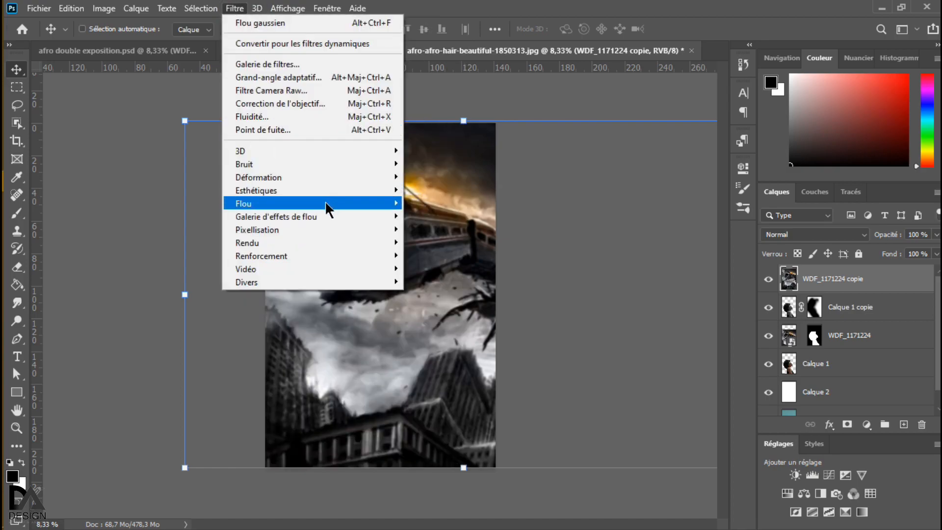
mouse_move(331, 204)
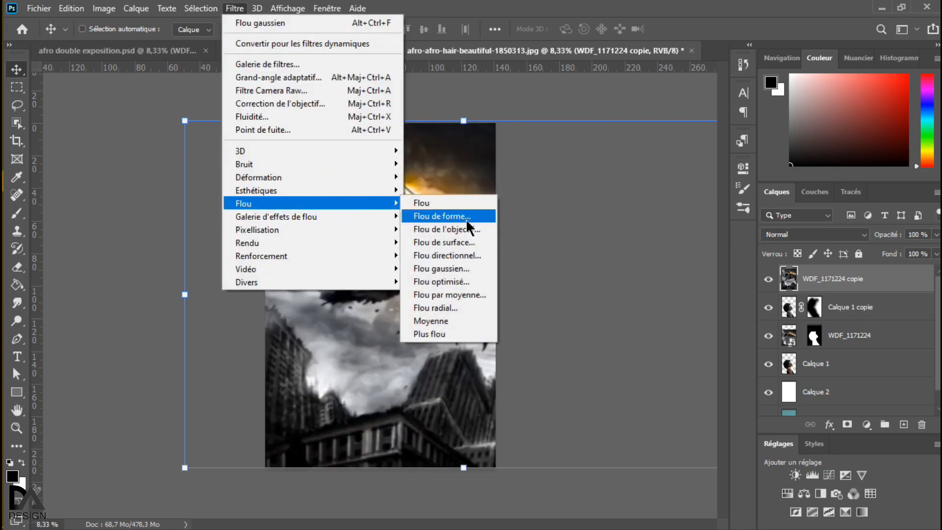
left_click(444, 268)
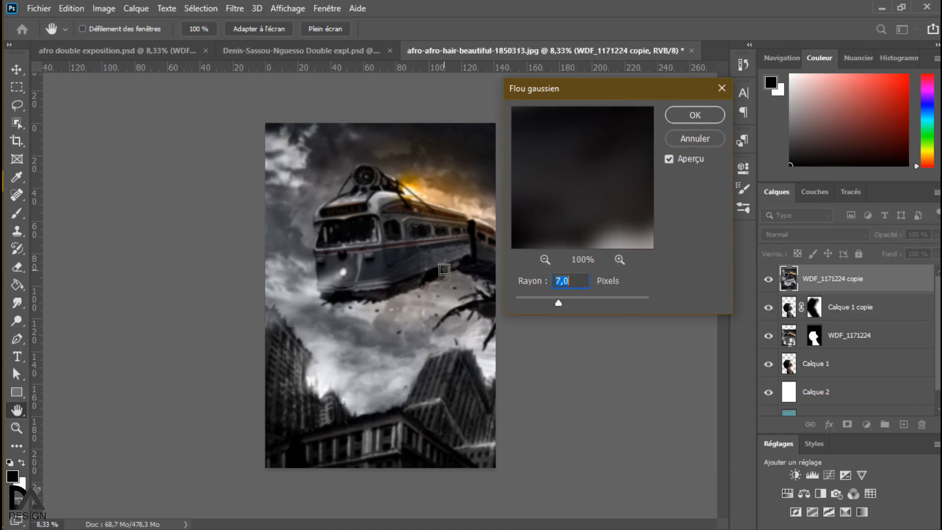
left_click(549, 262)
left_click(549, 261)
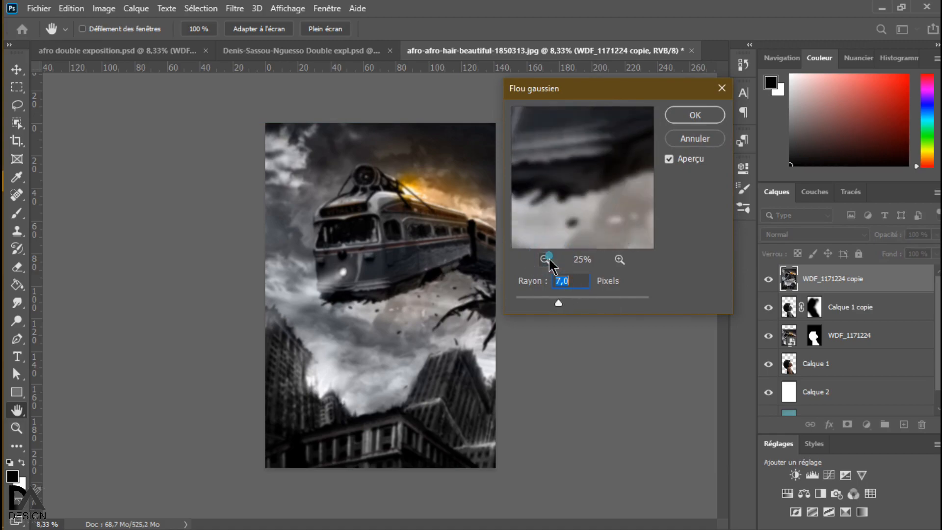
left_click(549, 261)
left_click(549, 261)
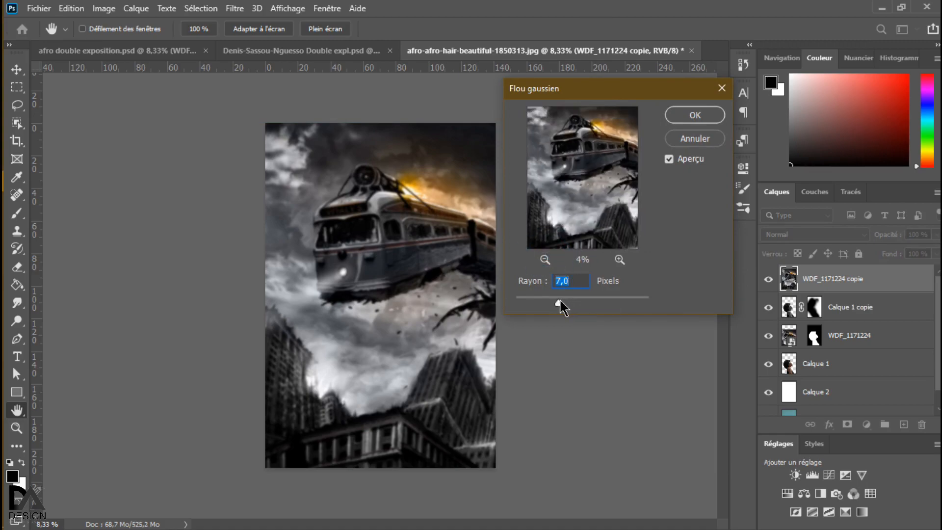
left_click_drag(560, 300, 589, 301)
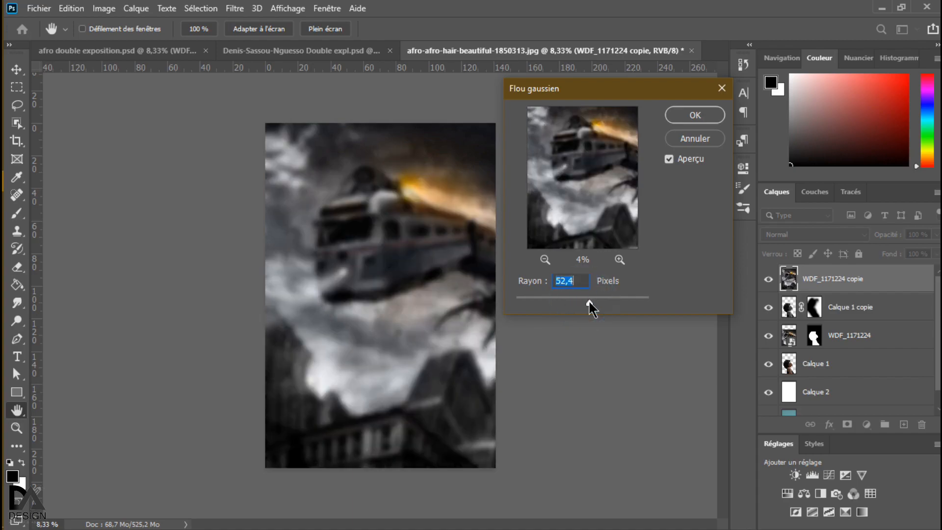
left_click(692, 116)
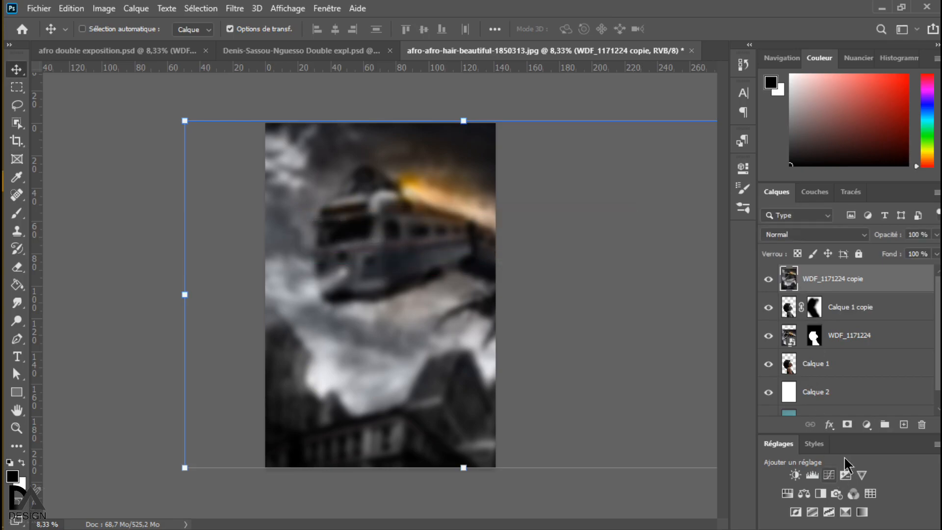
Step: Add a layer mask to the blurred train copy and paint black over the head, neck and shoulders with a large soft brush
left_click(846, 425)
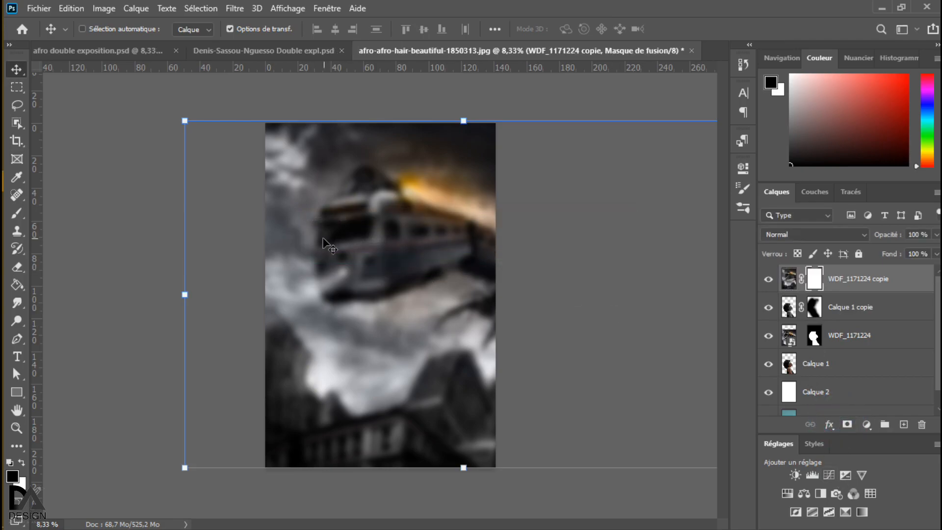
key("b")
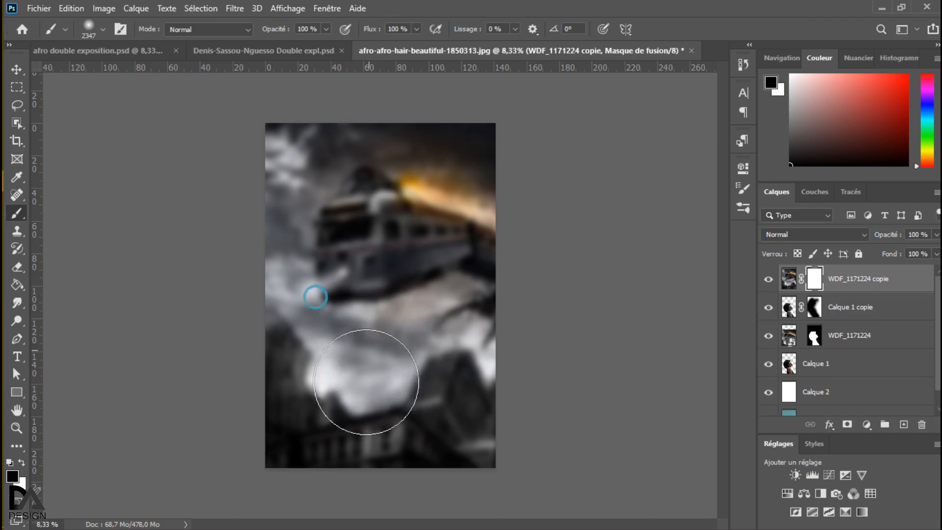
left_click_drag(353, 411, 379, 358)
mouse_move(378, 415)
left_mouse_down()
mouse_move(409, 466)
mouse_move(388, 466)
mouse_move(402, 280)
mouse_move(364, 242)
mouse_move(347, 261)
mouse_move(344, 302)
mouse_move(326, 335)
mouse_move(320, 320)
mouse_move(328, 267)
mouse_move(323, 316)
mouse_move(349, 341)
mouse_move(358, 265)
mouse_move(387, 350)
mouse_move(381, 284)
mouse_move(403, 299)
mouse_move(384, 335)
mouse_move(410, 403)
mouse_move(373, 321)
mouse_move(418, 475)
mouse_move(352, 329)
mouse_move(350, 261)
mouse_move(362, 283)
mouse_move(365, 393)
mouse_move(386, 456)
mouse_move(364, 321)
mouse_move(433, 476)
mouse_move(411, 387)
left_mouse_up()
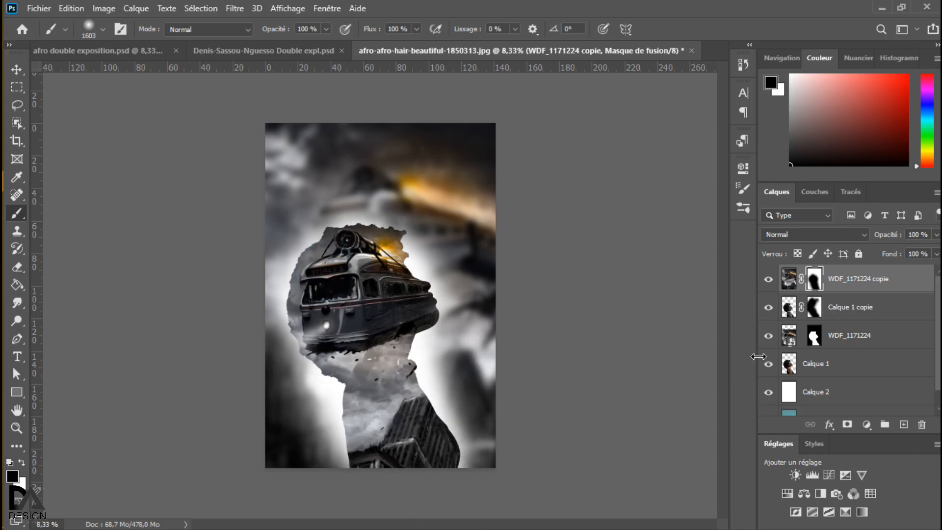
Step: Lower the opacity of the blurred WDF_1171224 copie layer to 25%
left_click(789, 279)
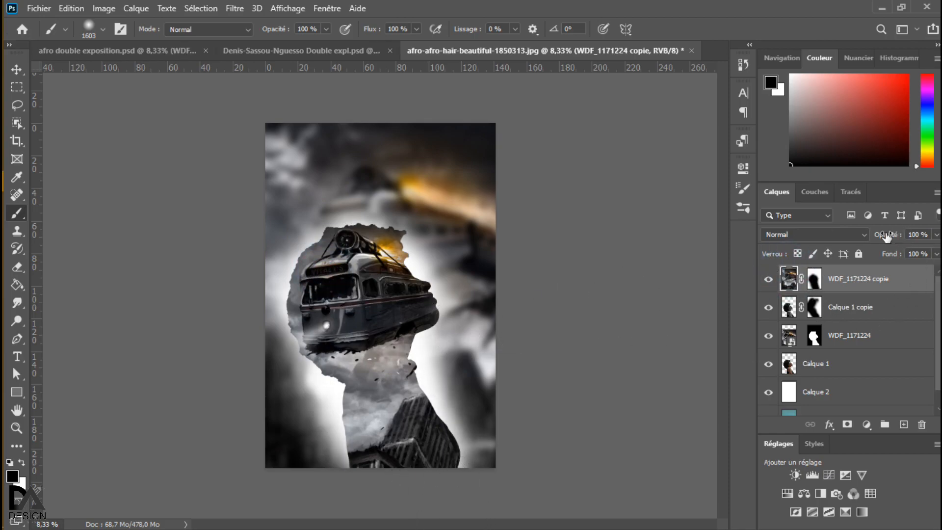
left_click_drag(883, 235, 843, 240)
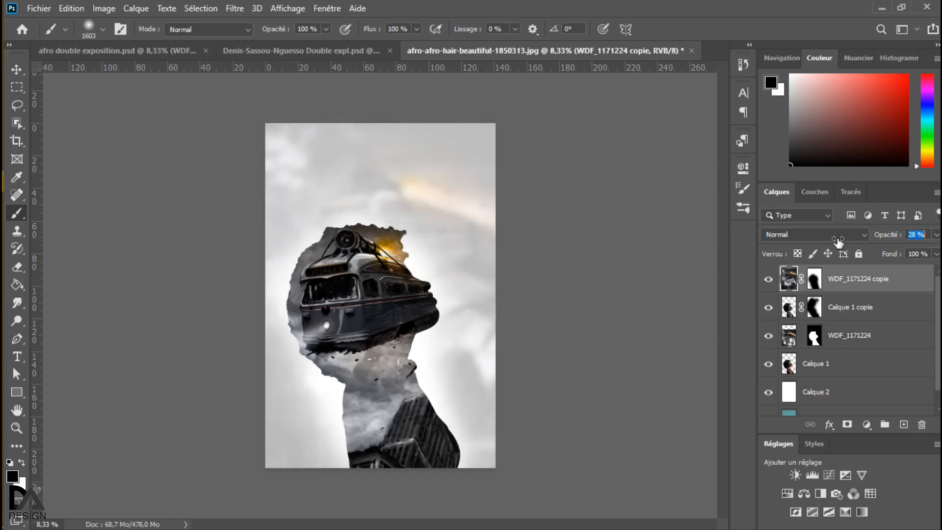
left_click_drag(838, 241, 833, 242)
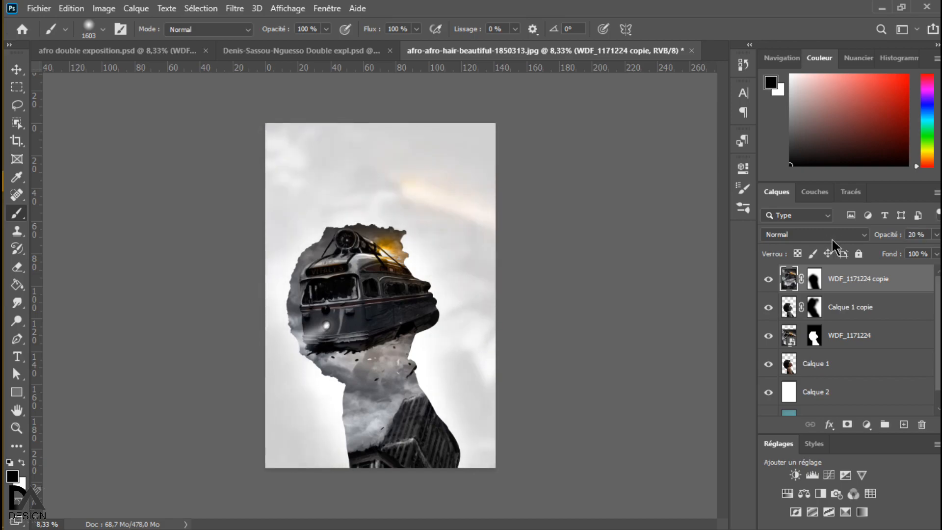
left_click_drag(889, 238, 885, 240)
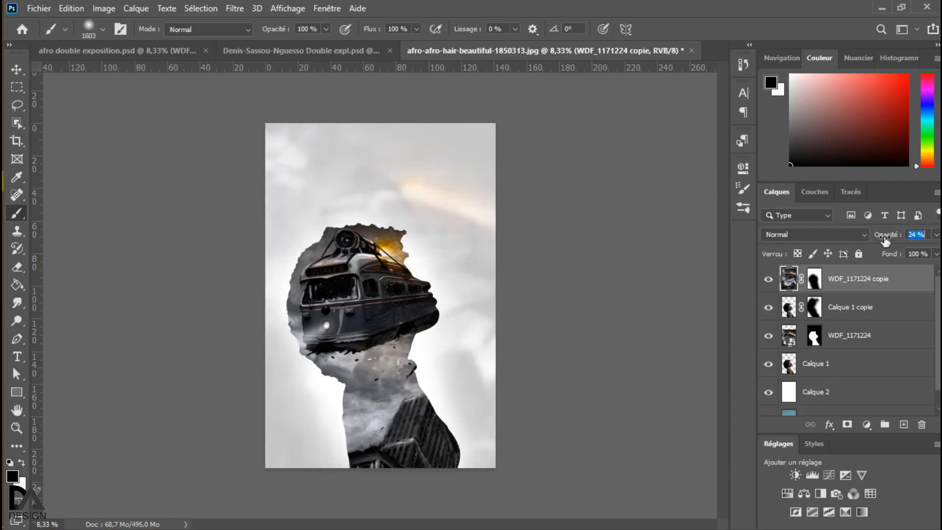
left_click_drag(886, 240, 887, 241)
Step: Compare the composition with the finished afro double exposition.psd and return to the working portrait with the Move tool active
left_click(167, 52)
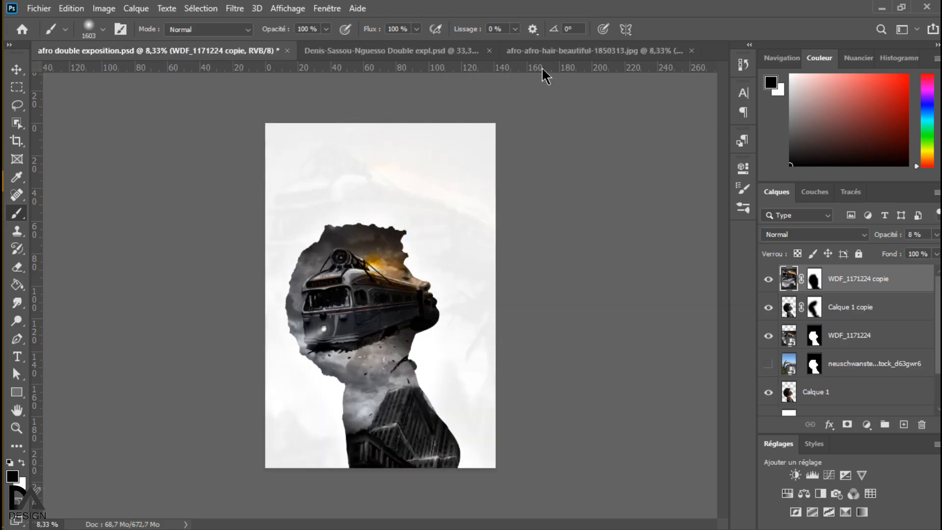
left_click(580, 54)
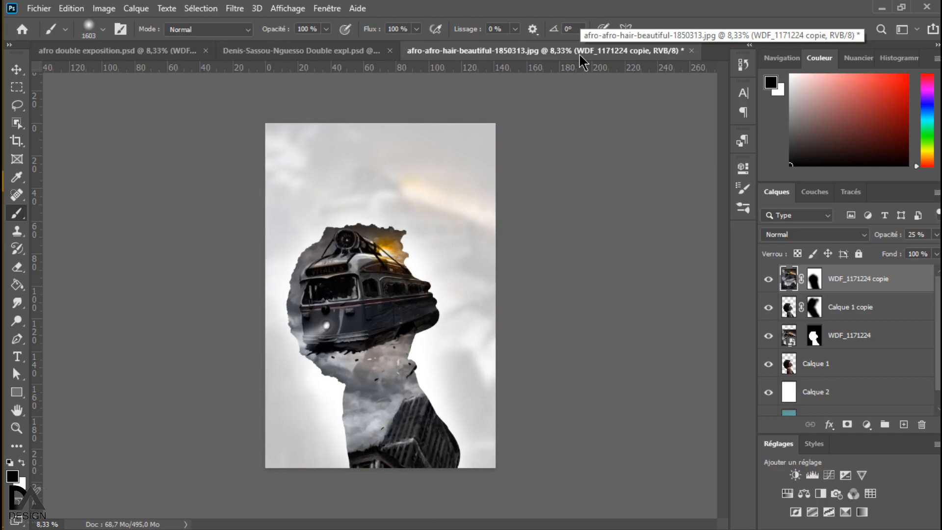
key("v")
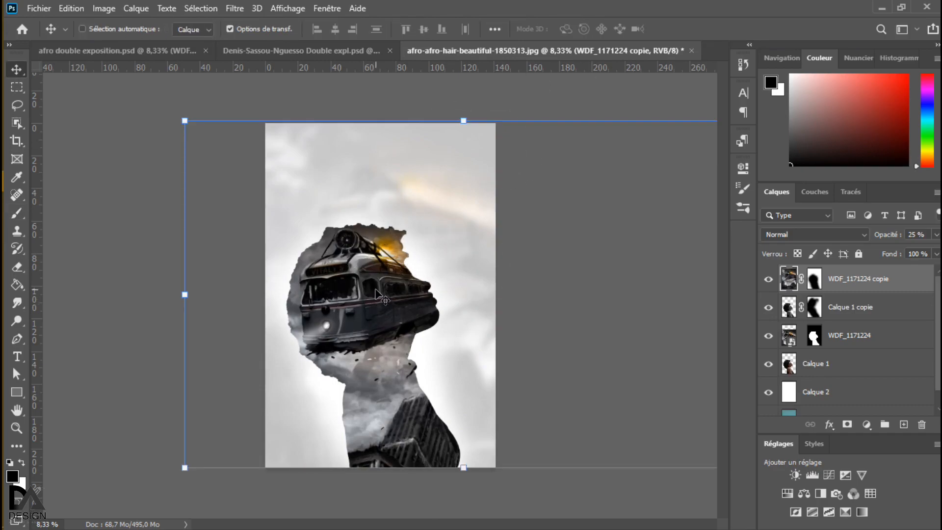
Step: Examine how each layer builds the Denis-Sassou-Nguesso Double expl.psd example by toggling layer visibility, and return to the woman's portrait
left_click(302, 50)
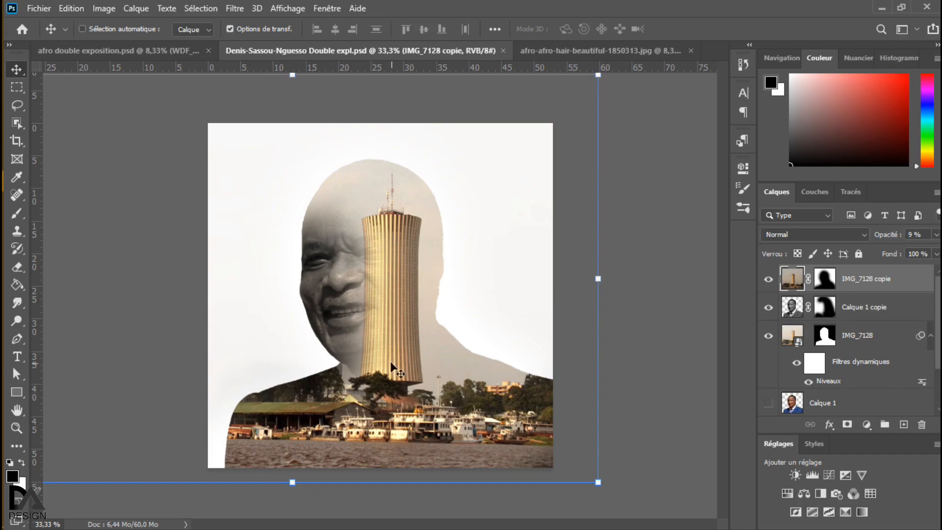
left_click(769, 280)
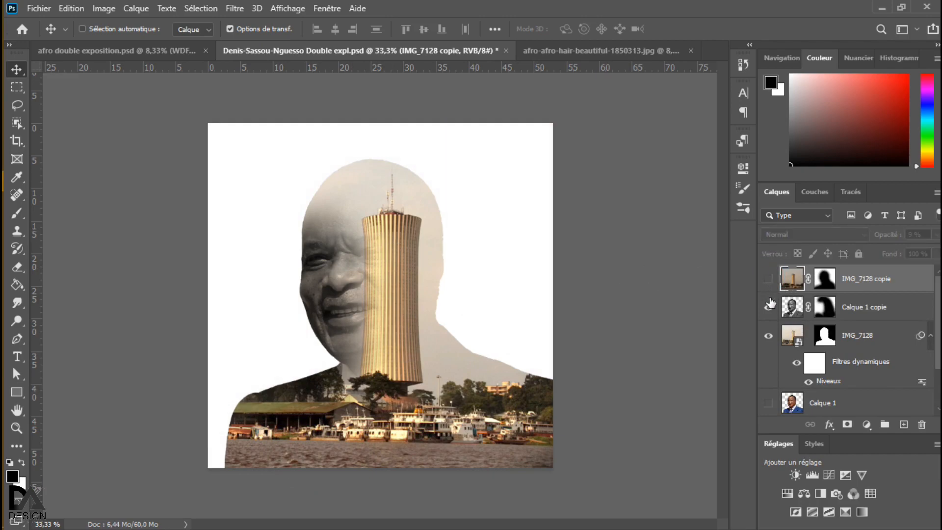
left_click(768, 337)
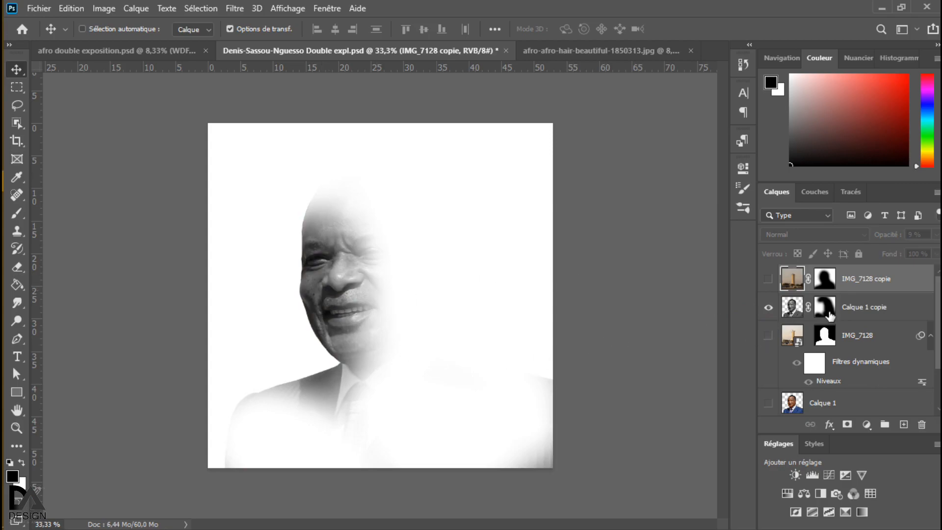
left_click(769, 336)
left_click(769, 280)
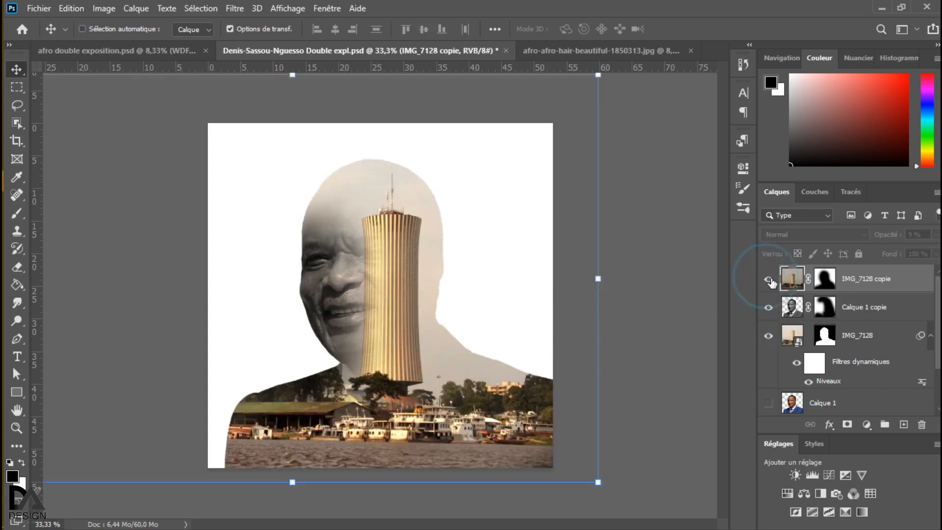
left_click(769, 280)
left_click(768, 308)
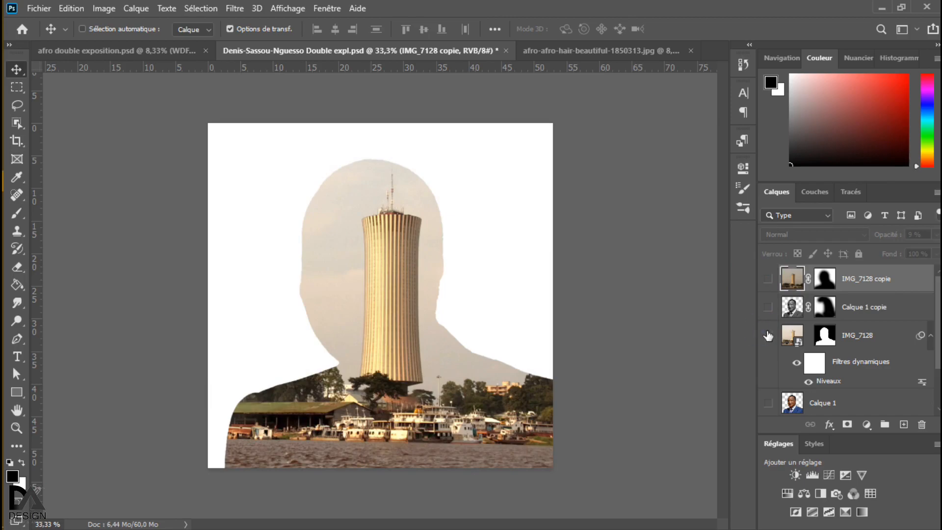
left_click(768, 336)
left_click(769, 403)
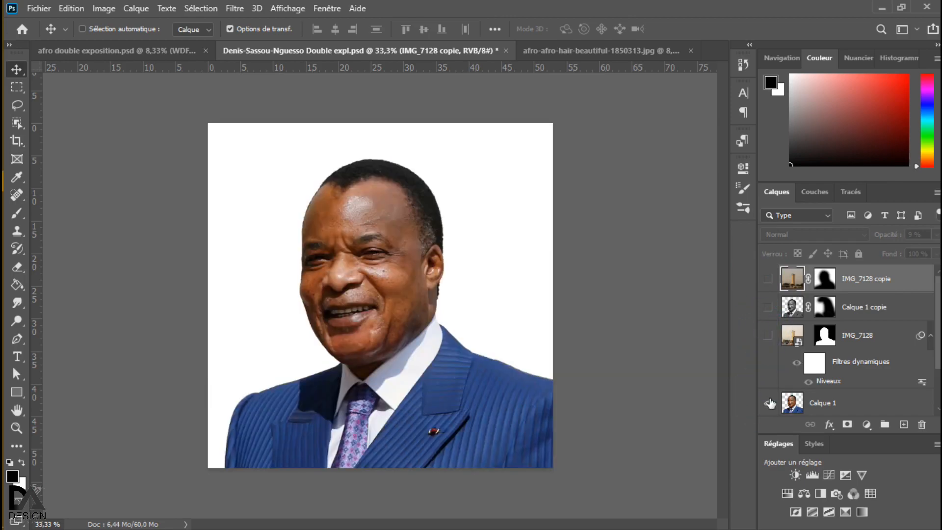
left_click(769, 336)
left_click(768, 308)
left_click(768, 280)
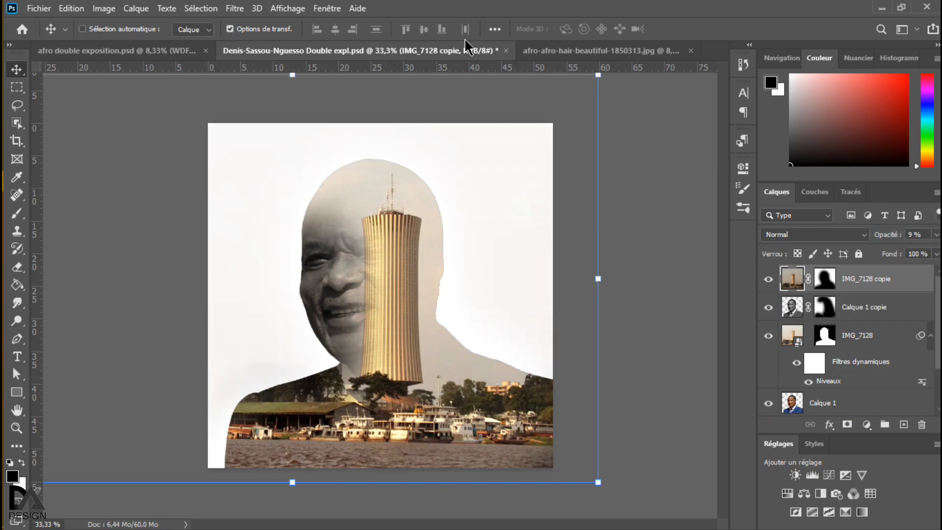
left_click(551, 50)
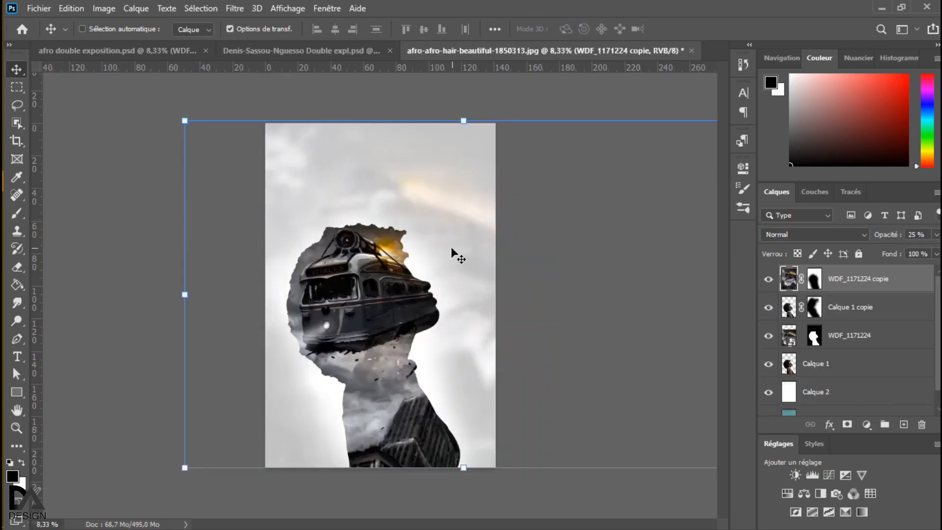